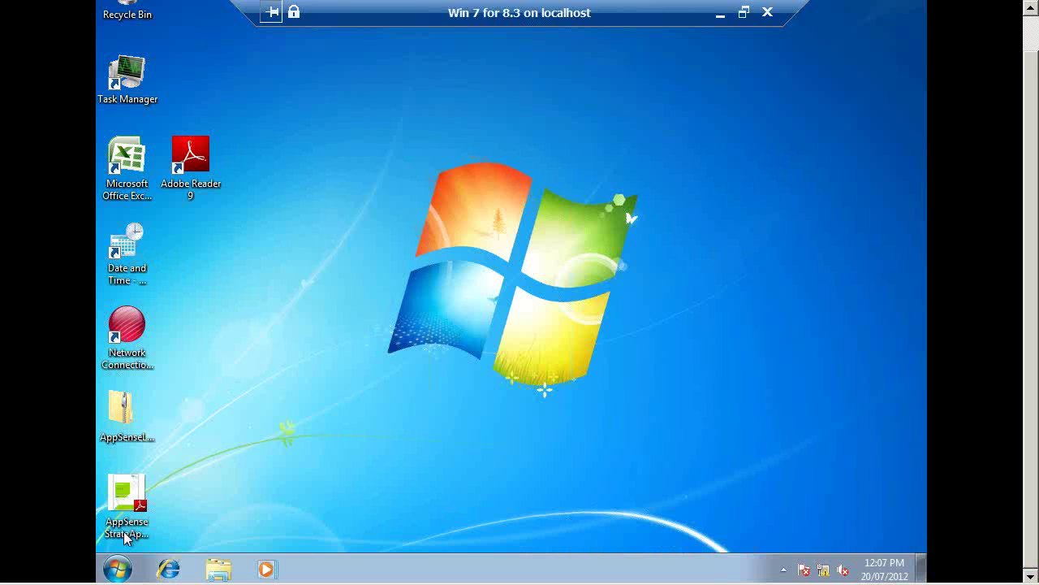
Open the Date and Time settings but leave them unchanged after declining the administrator prompt
click(118, 568)
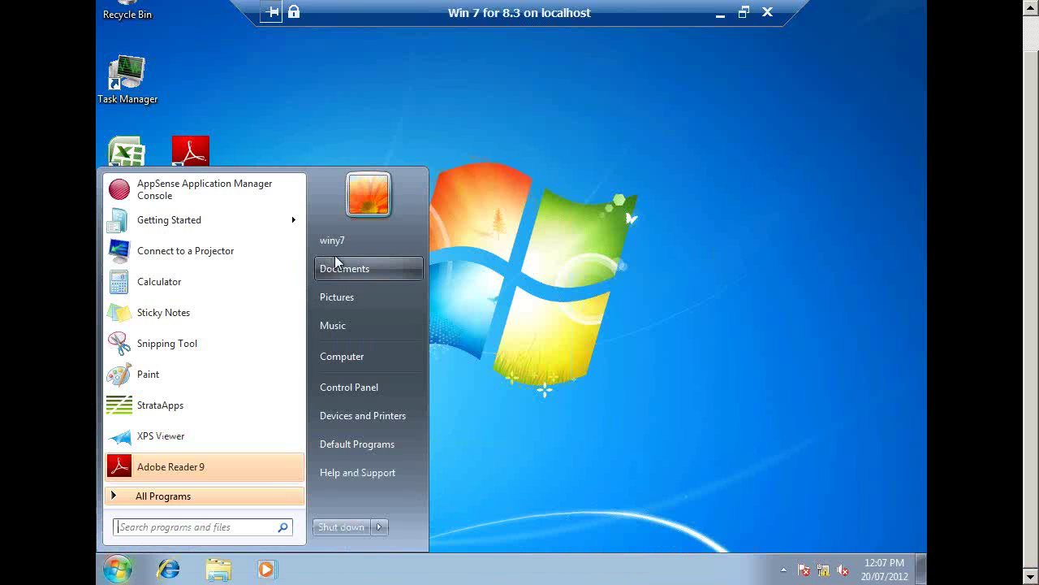
click(547, 256)
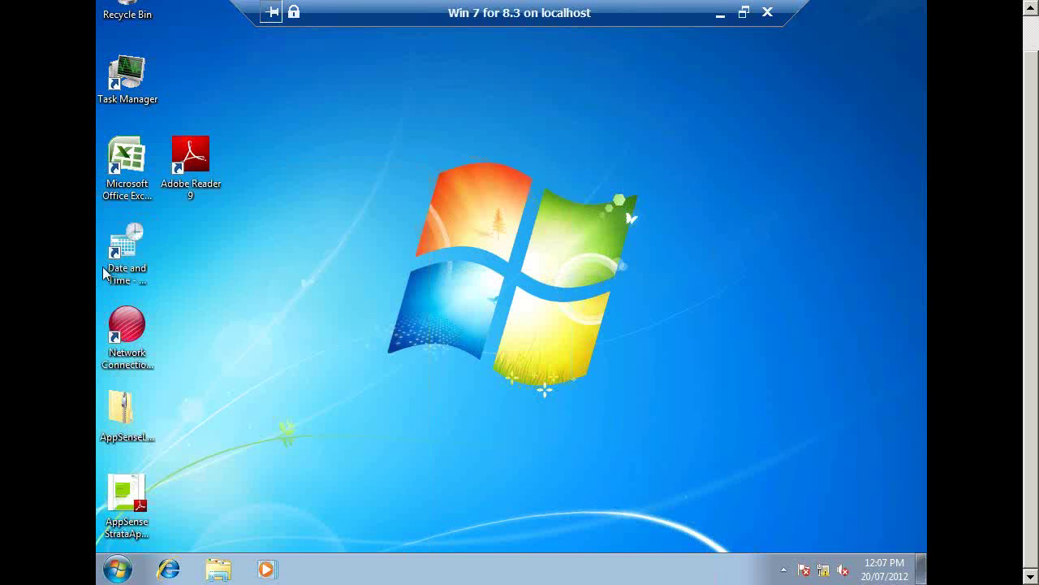
double_click(143, 235)
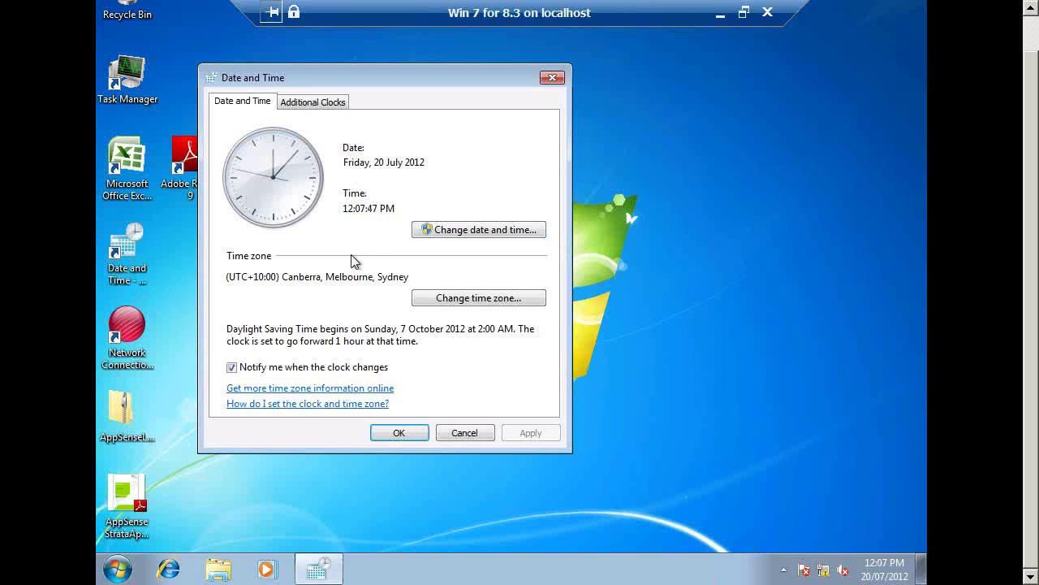
click(487, 230)
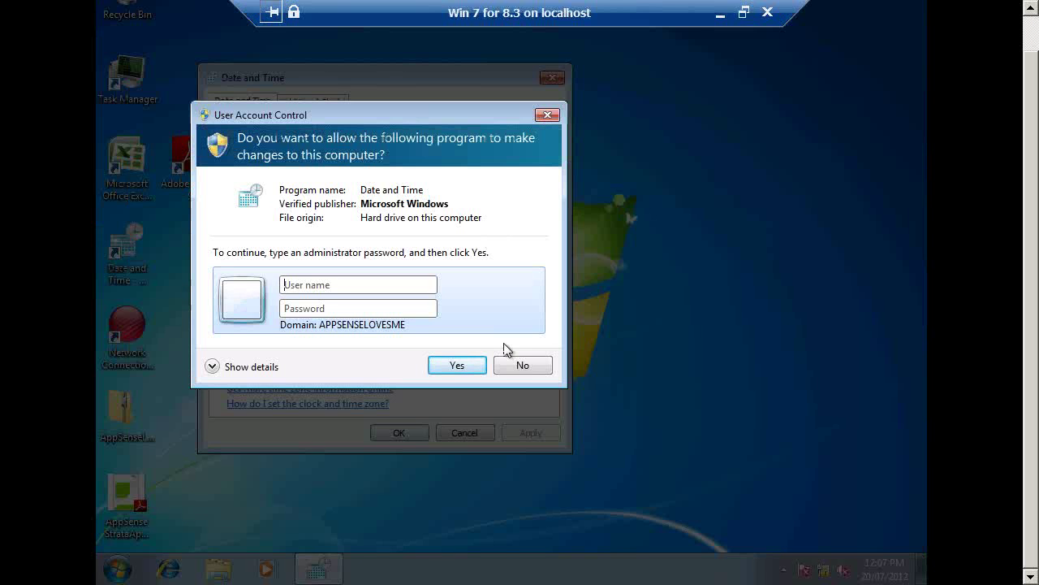
click(513, 365)
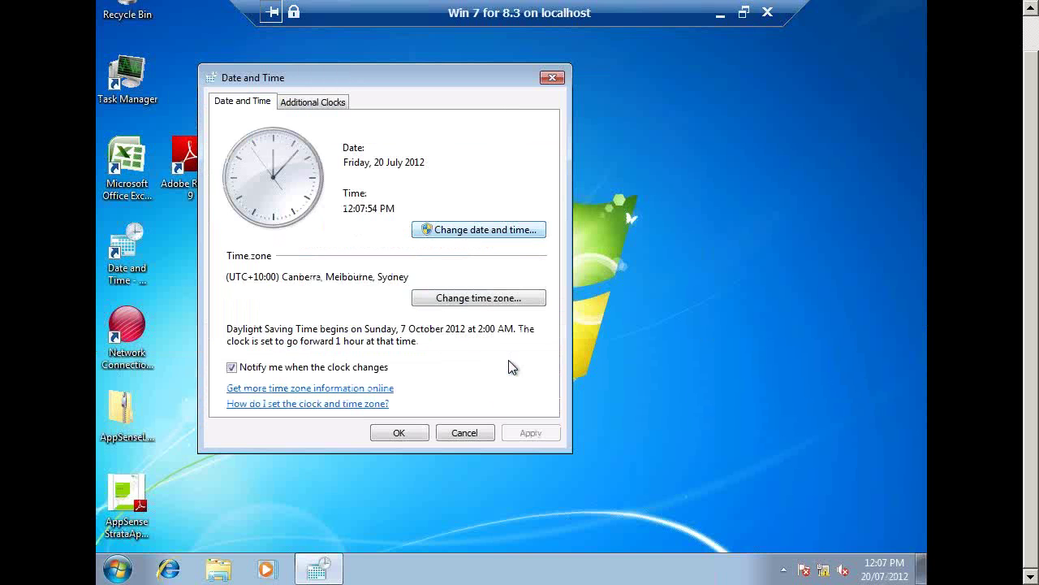
click(465, 432)
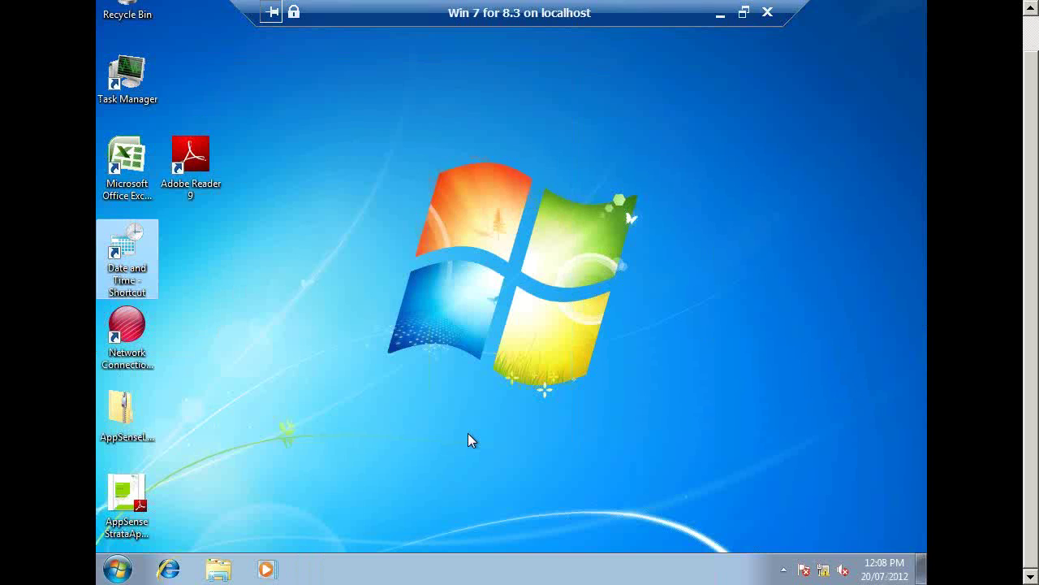
Review Local Area Connection 2's IPv4 settings without changes, then disable that connection
click(130, 330)
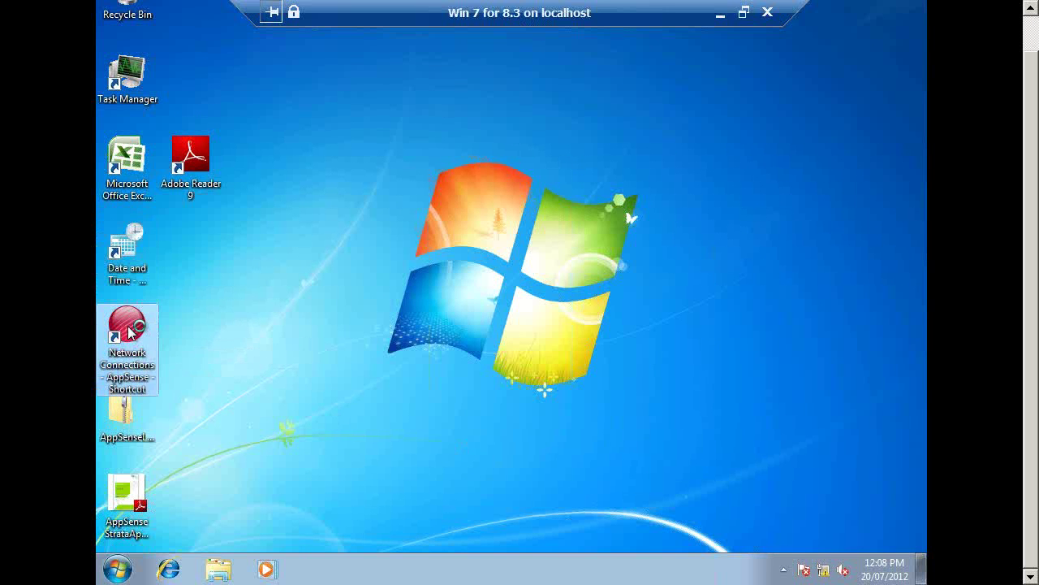
double_click(130, 331)
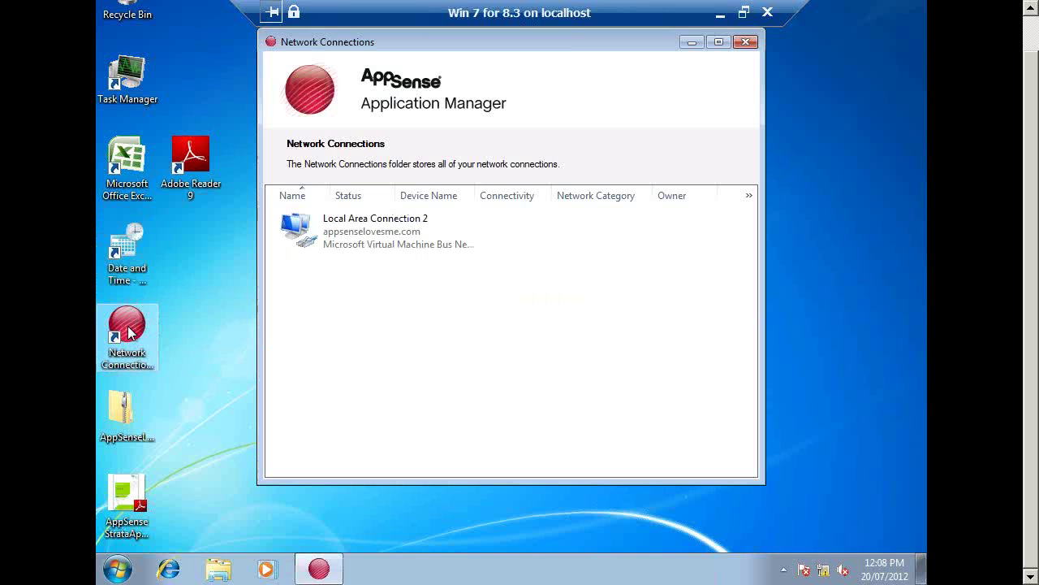
right_click(363, 245)
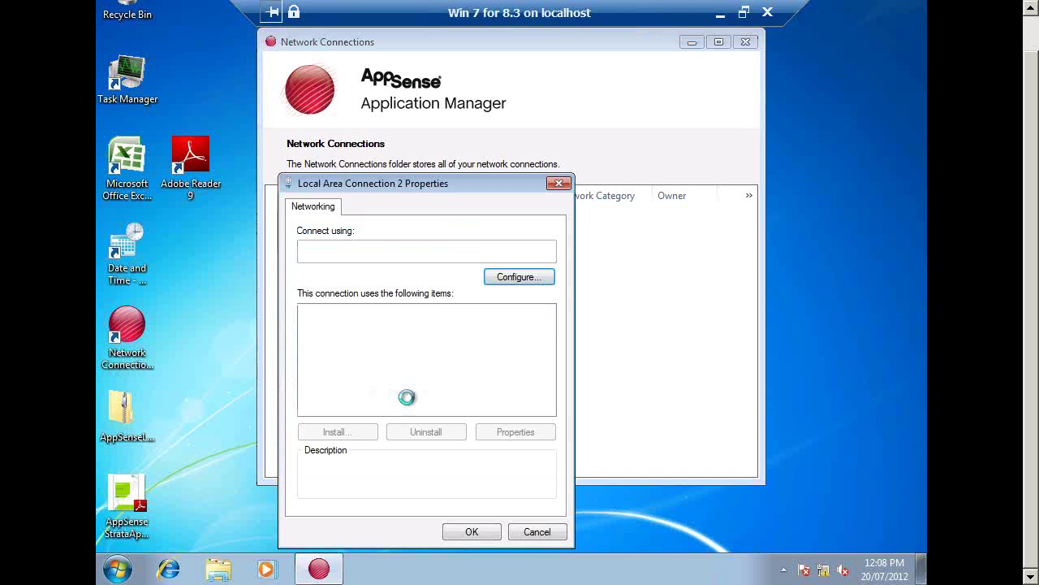
click(411, 366)
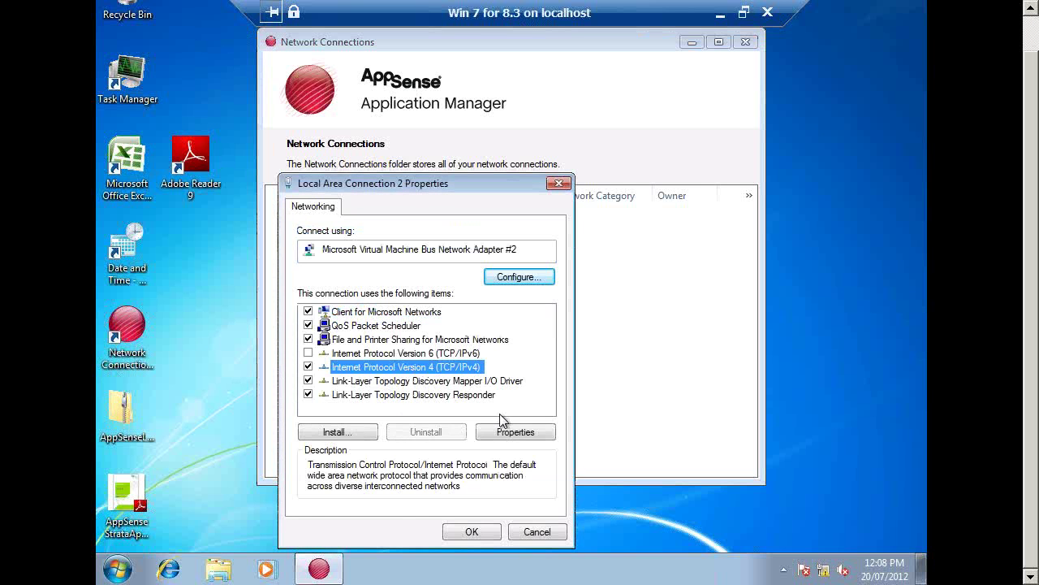
click(504, 429)
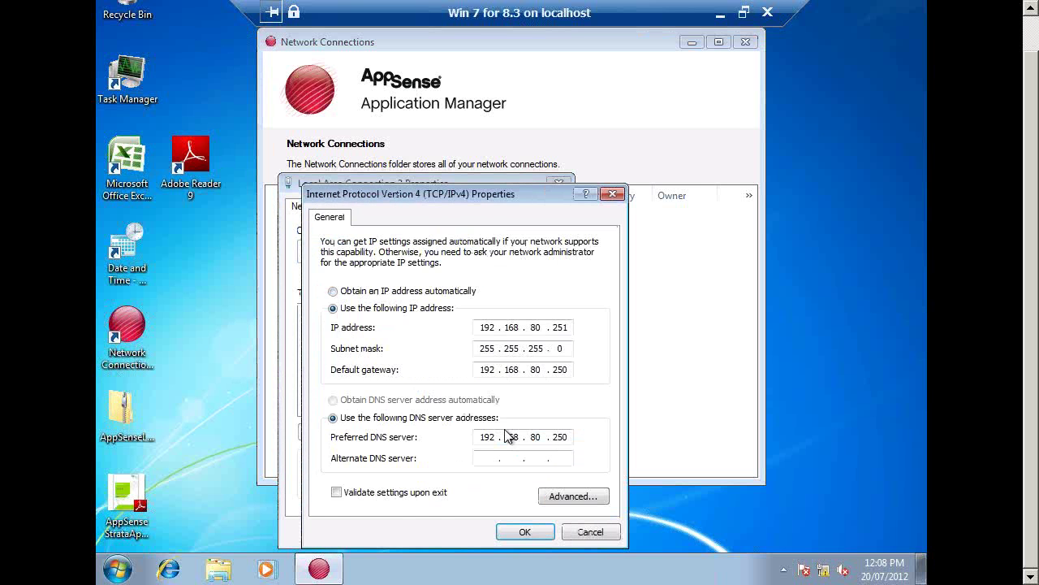
click(579, 538)
click(533, 531)
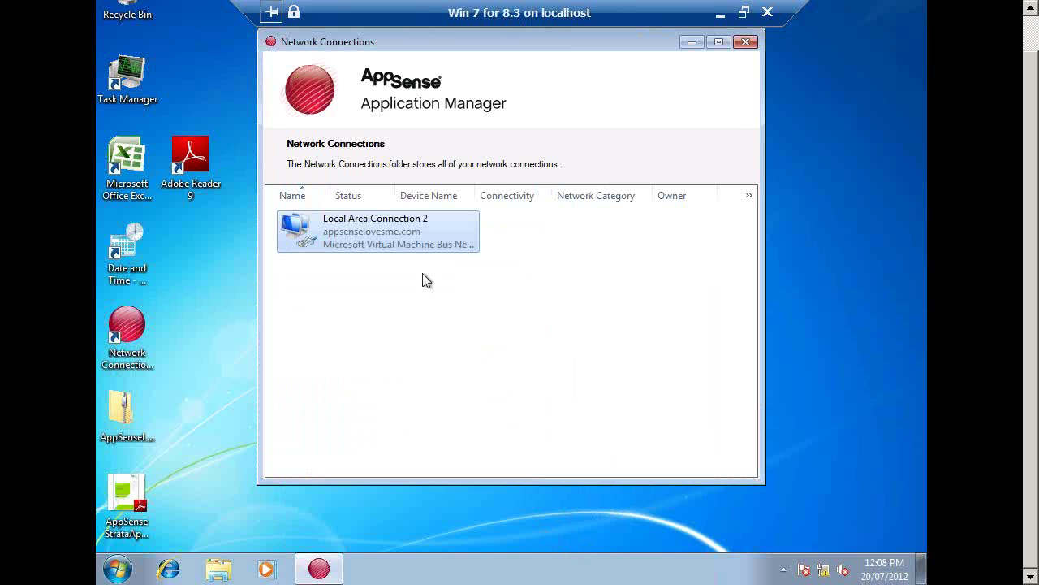
right_click(391, 243)
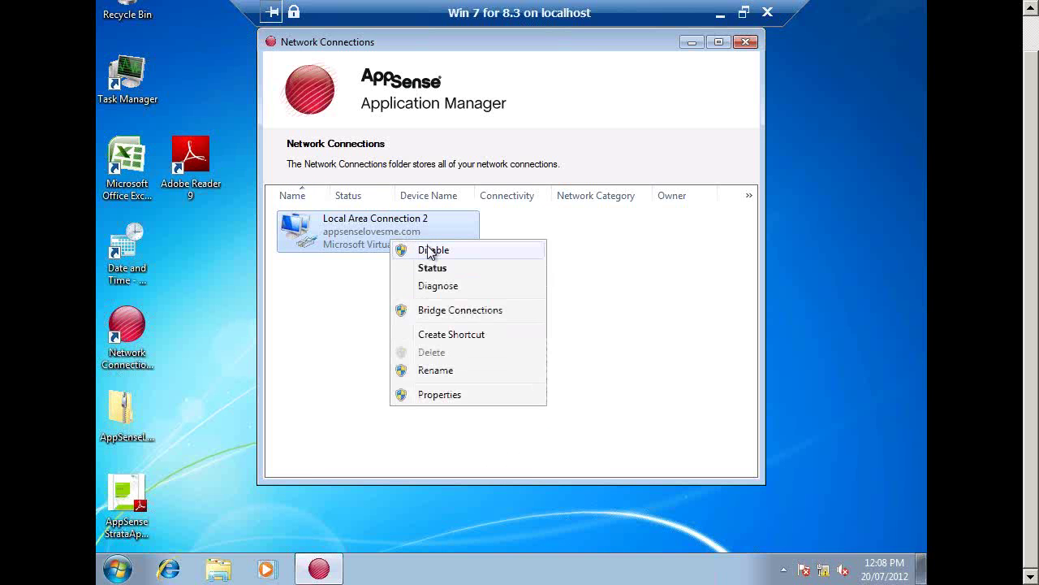
click(430, 251)
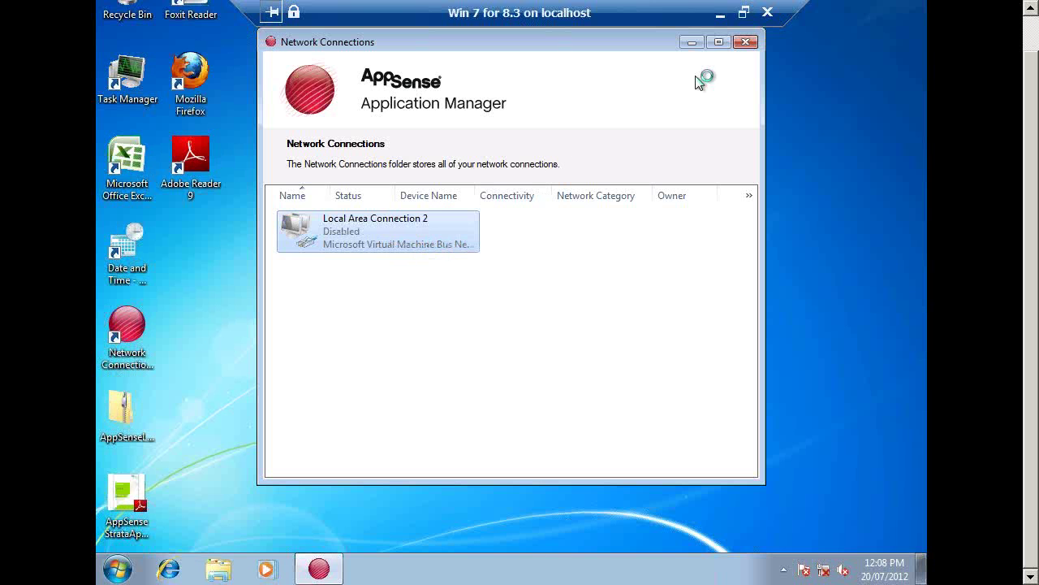
Close Network Connections and place the Foxit Reader shortcut below Adobe Reader 9
click(746, 44)
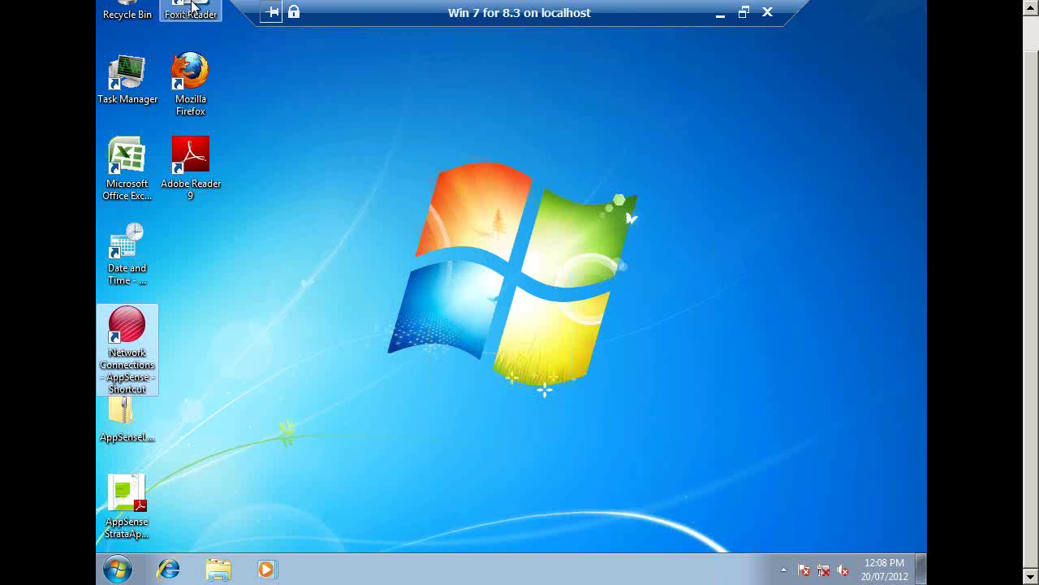
drag(191, 10, 202, 259)
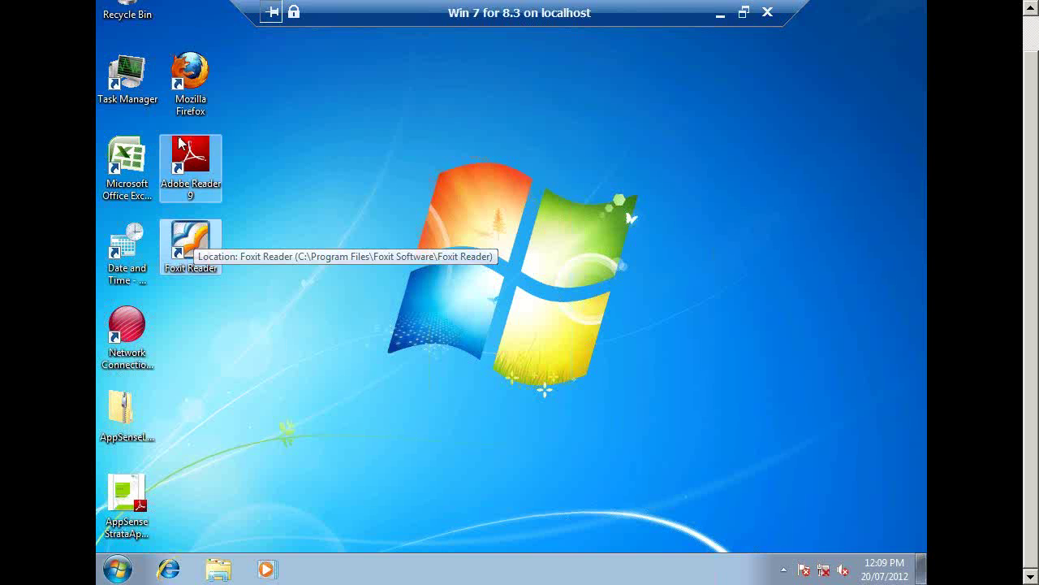
click(226, 573)
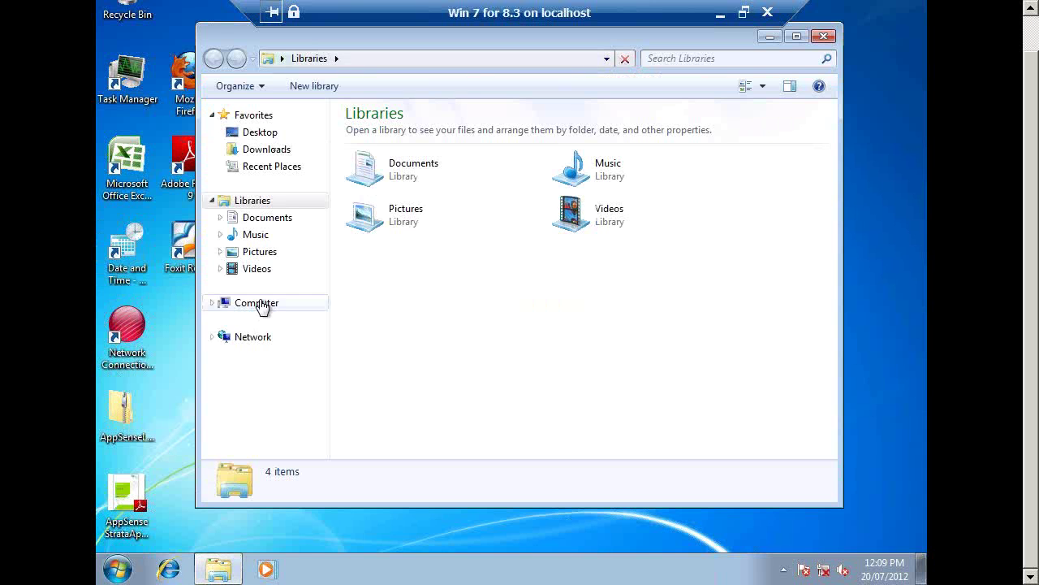
click(258, 303)
click(407, 154)
double_click(407, 154)
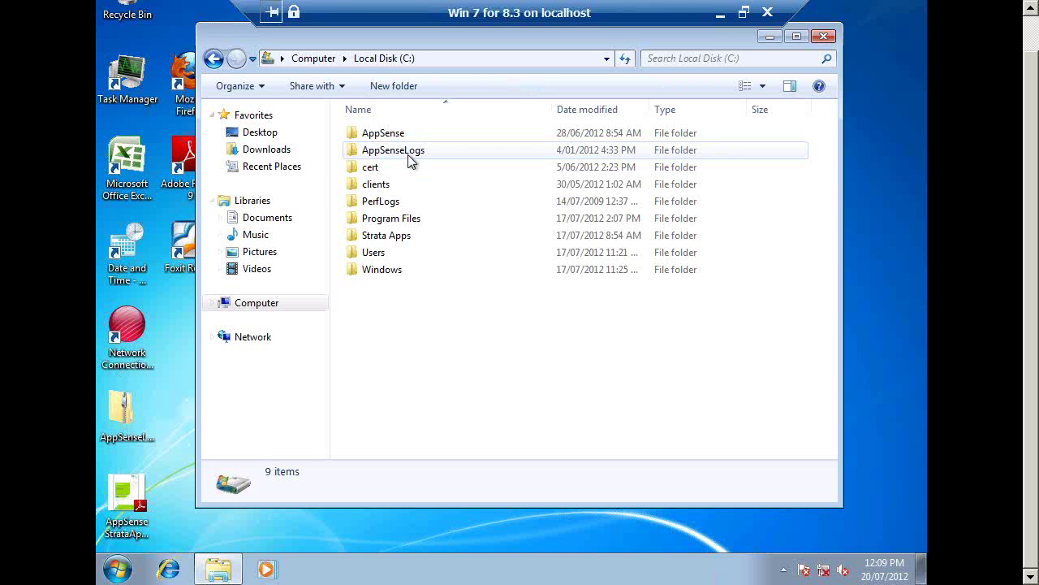
double_click(401, 218)
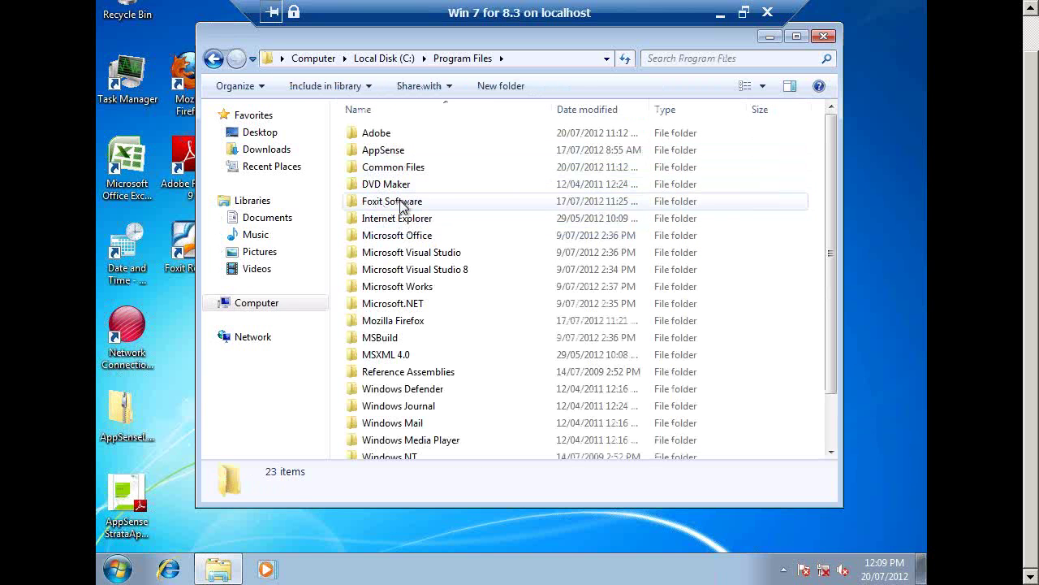
click(396, 204)
double_click(400, 207)
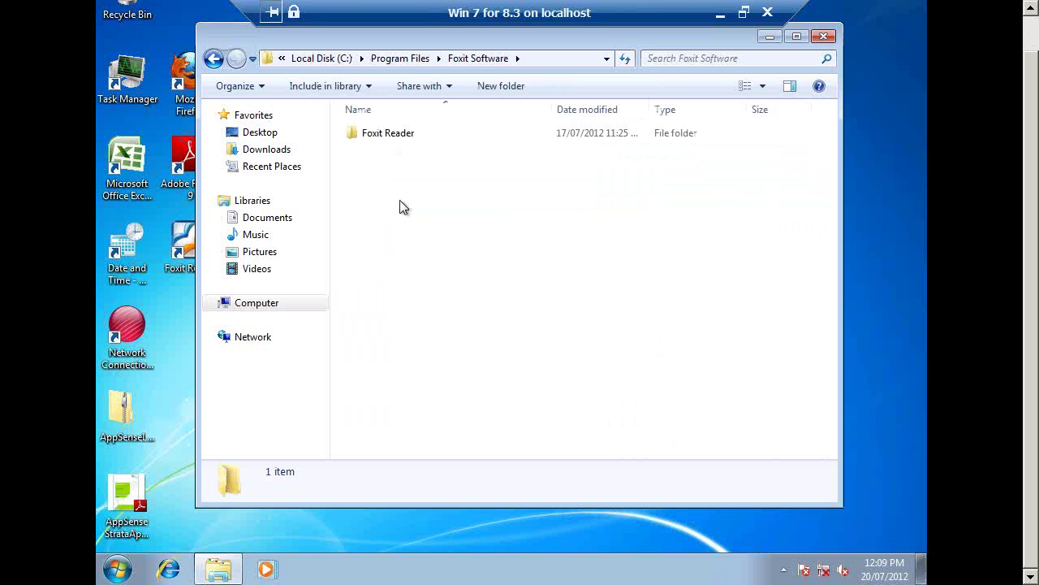
double_click(395, 136)
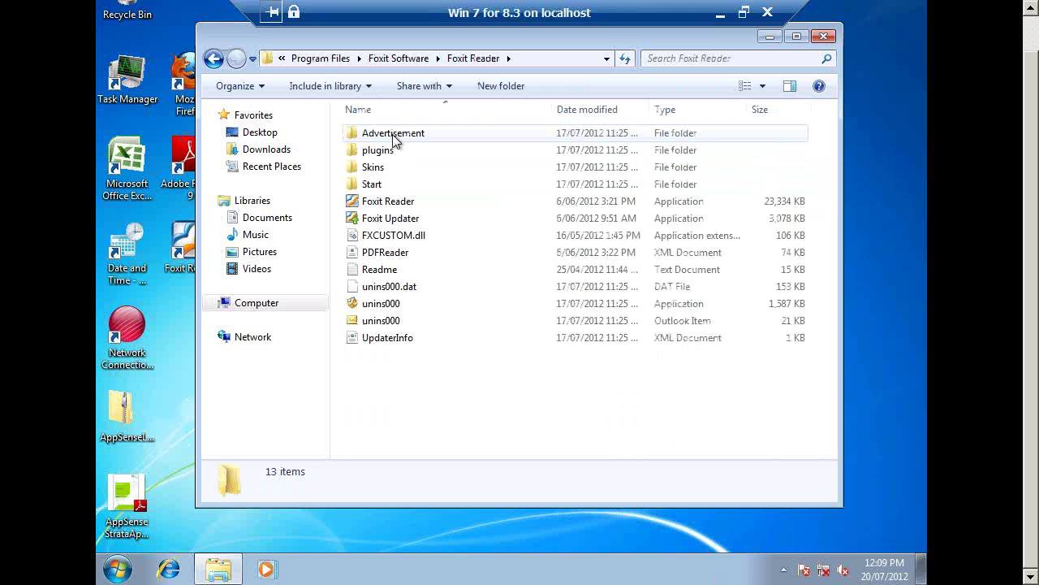
click(321, 58)
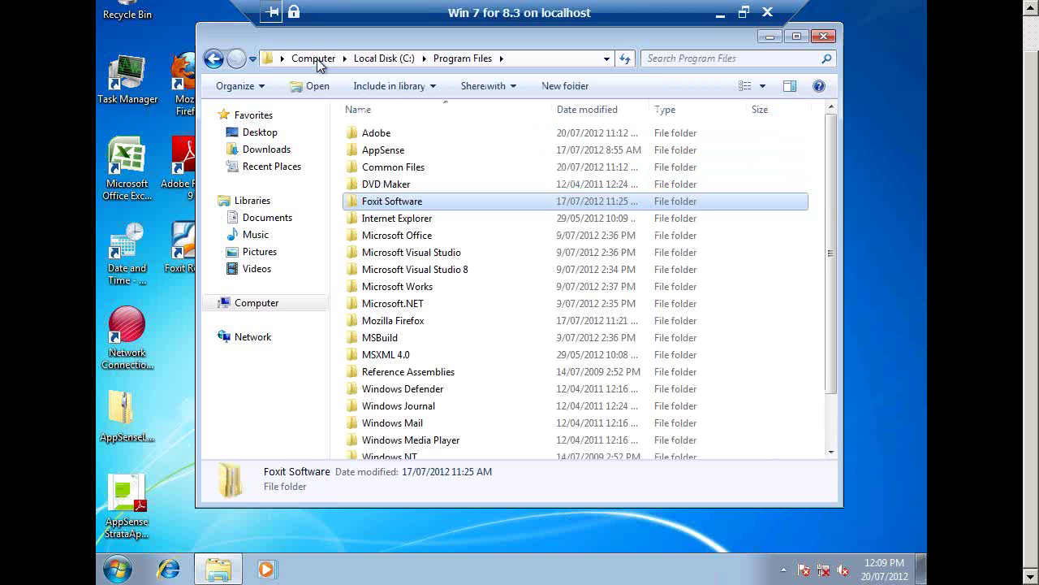
click(823, 36)
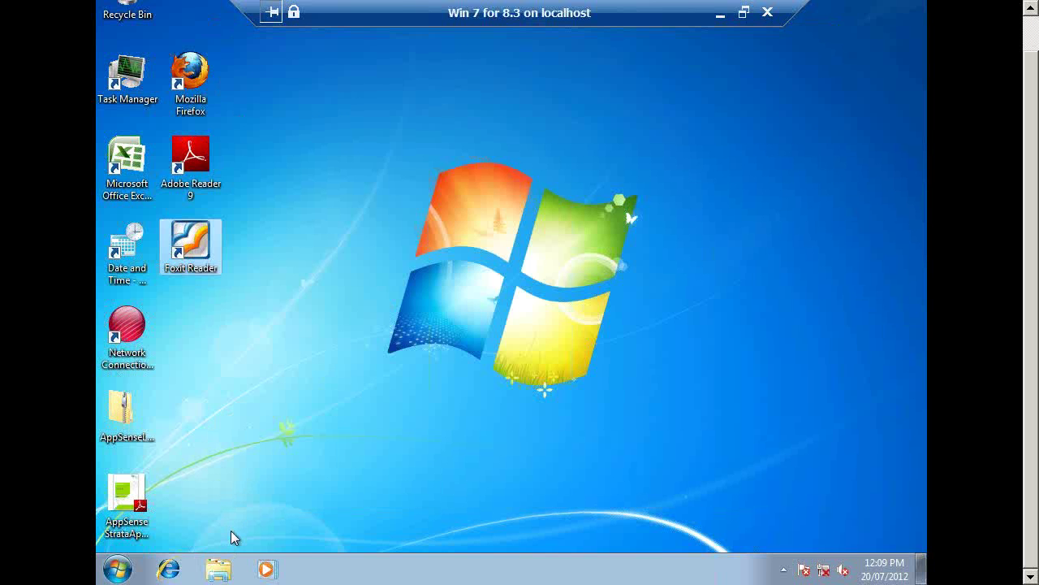
Launch Firefox, choose 'Don't import anything' in the Import Wizard, then quit without saving tabs
click(185, 75)
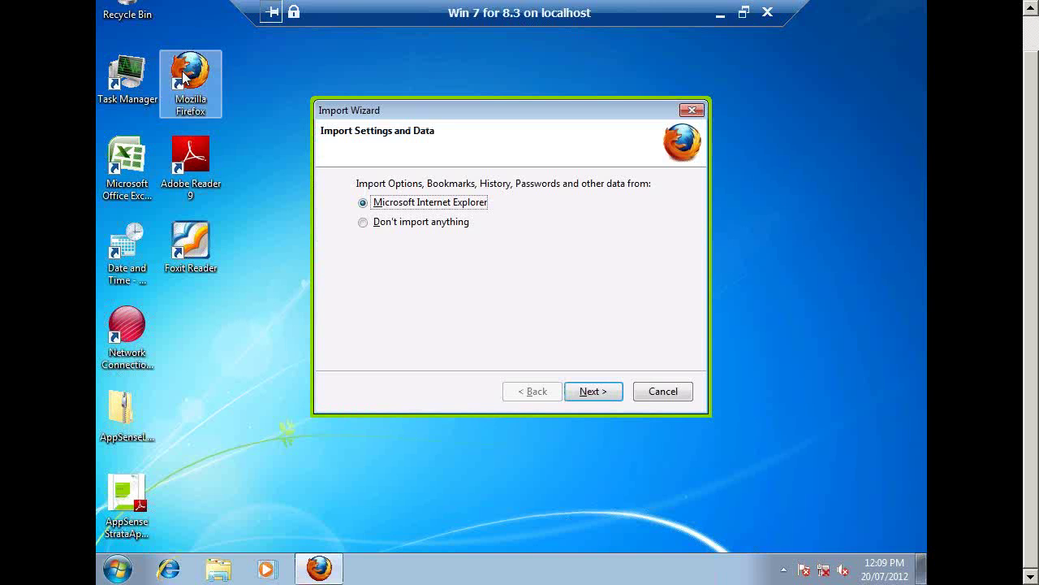
click(363, 221)
click(601, 397)
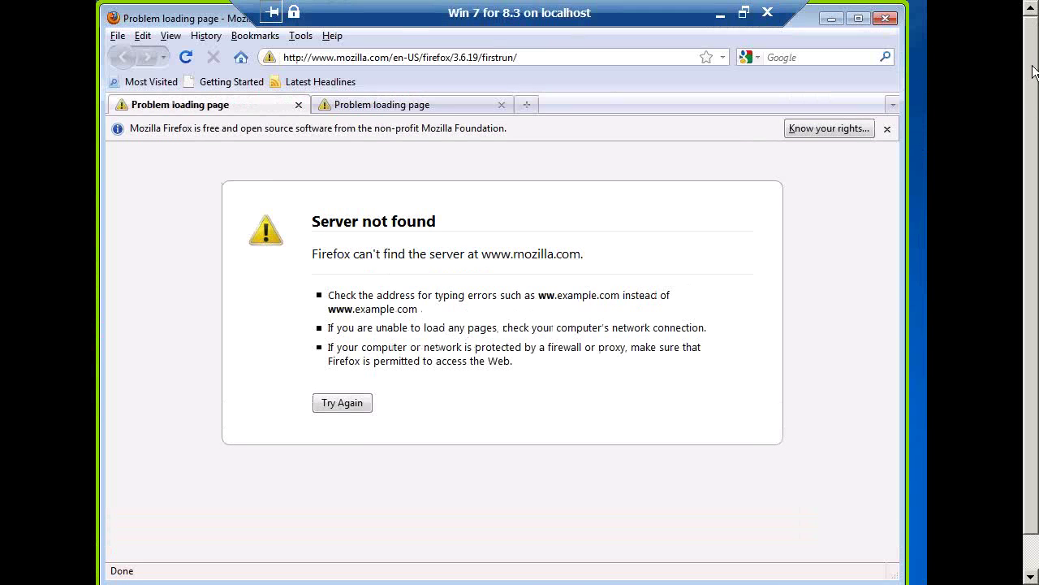
click(887, 20)
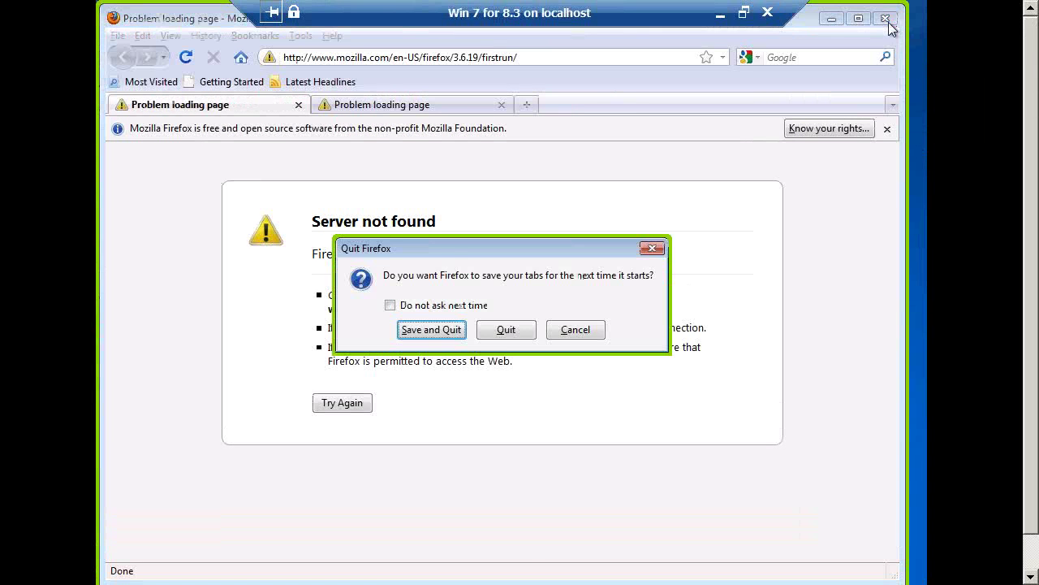
click(501, 331)
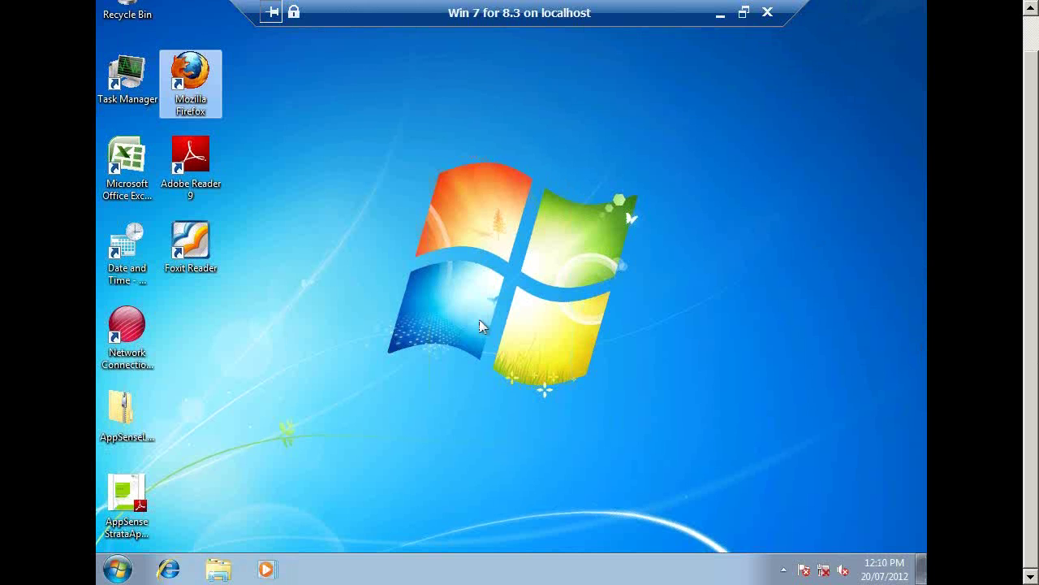
click(116, 487)
right_click(116, 487)
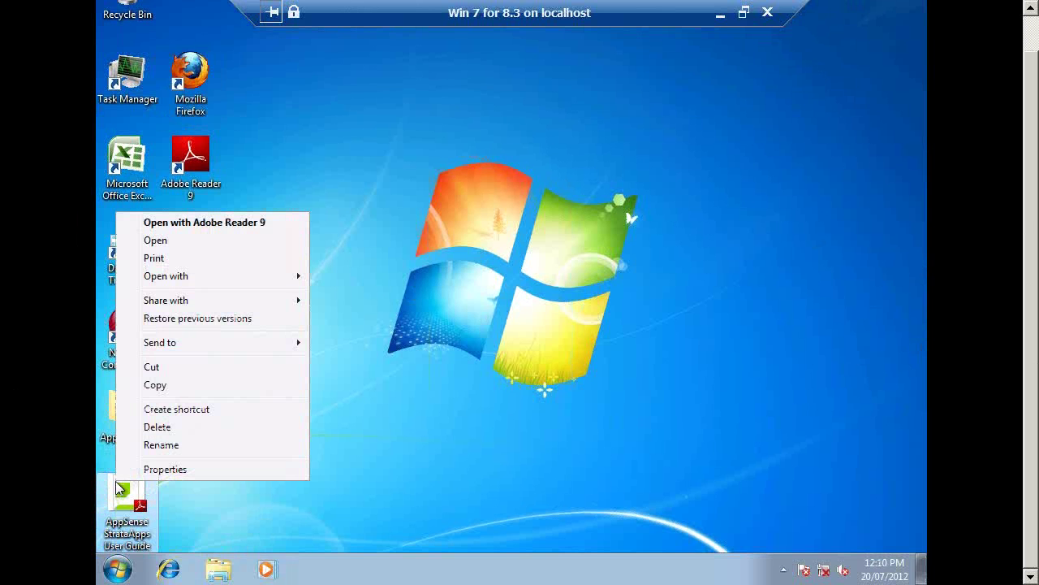
mouse_move(295, 277)
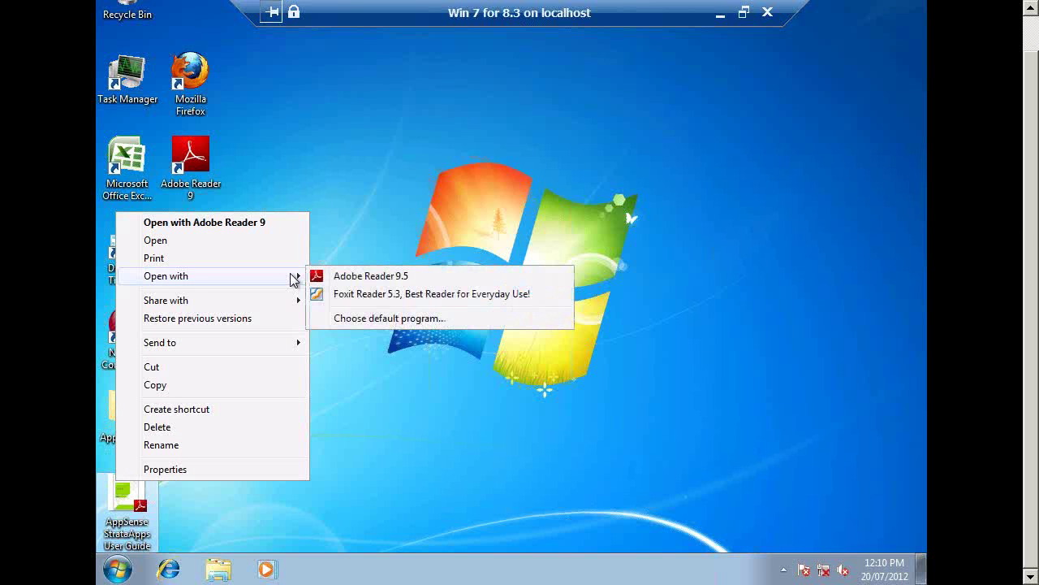
click(347, 293)
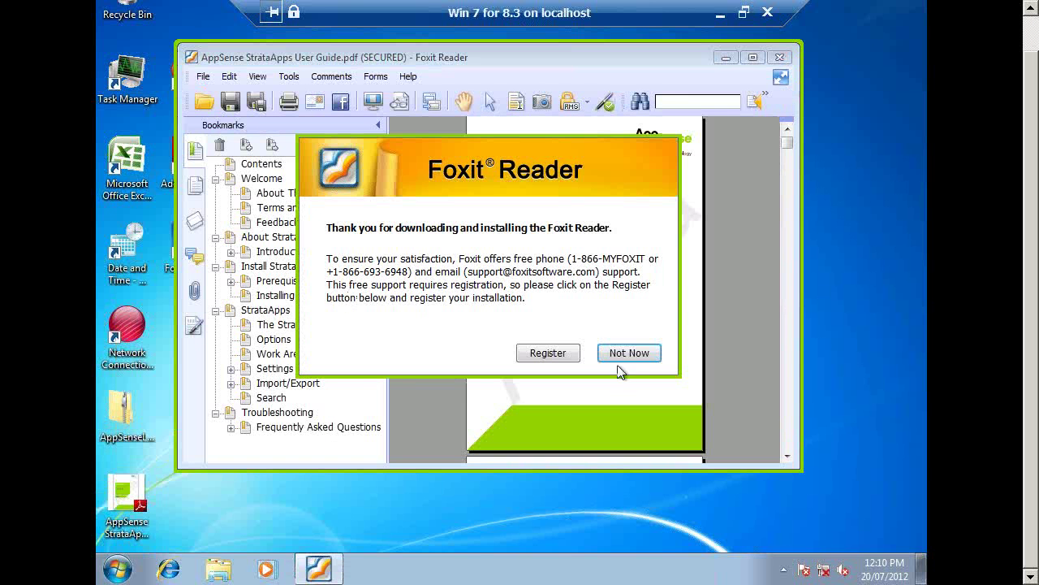
click(615, 357)
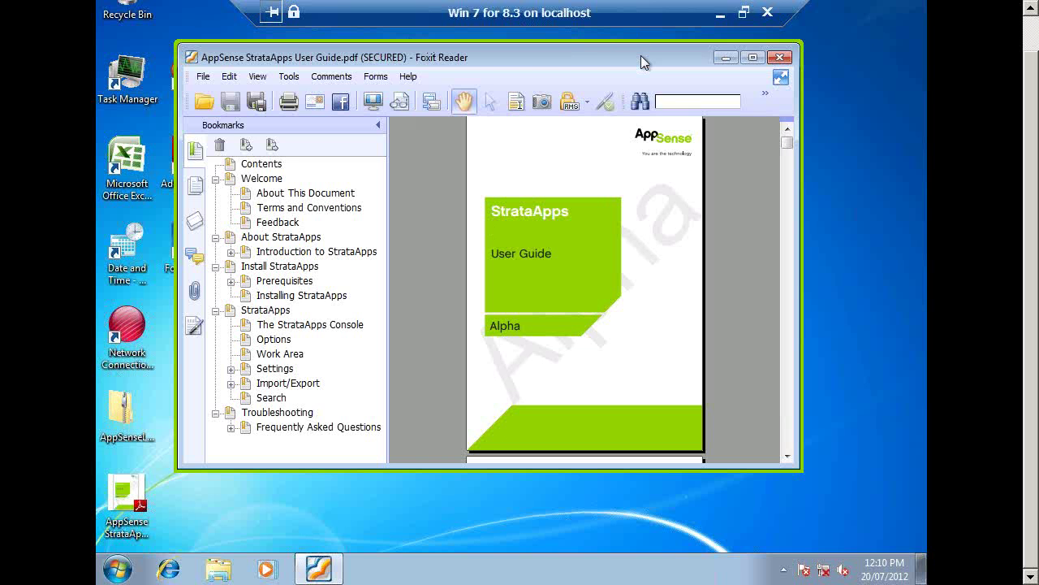
click(772, 58)
right_click(123, 506)
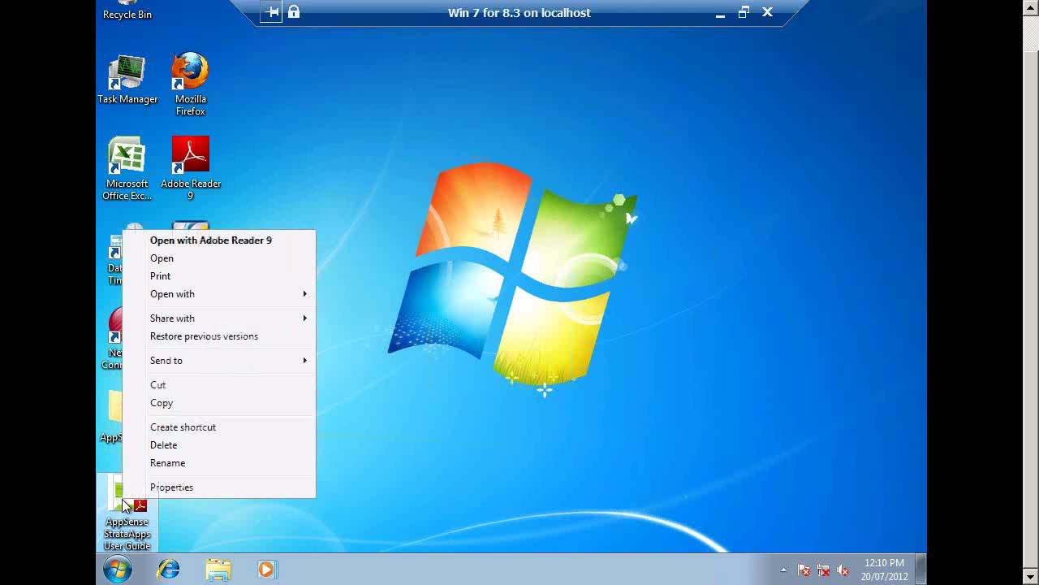
mouse_move(198, 293)
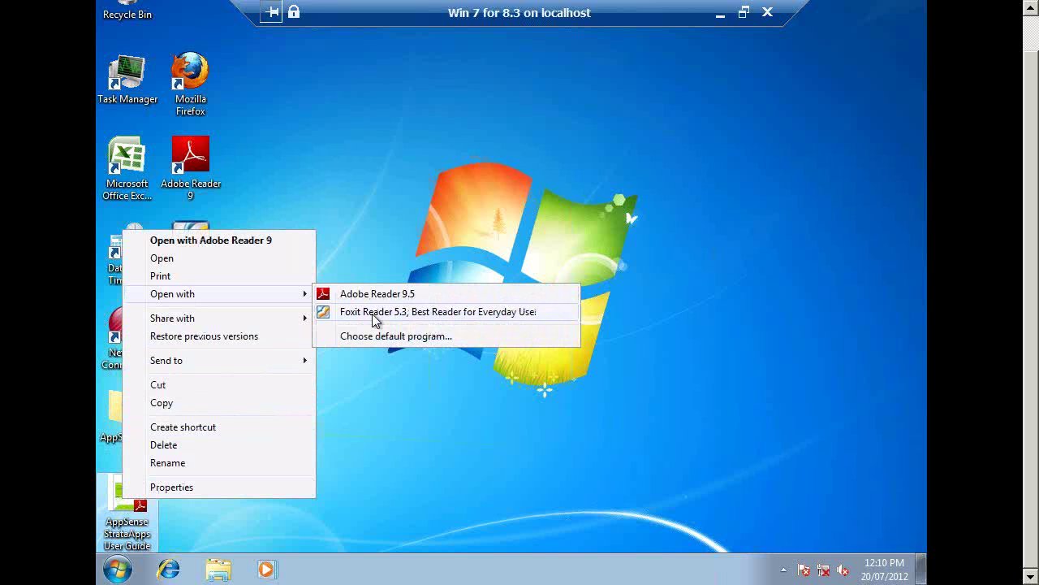
click(457, 312)
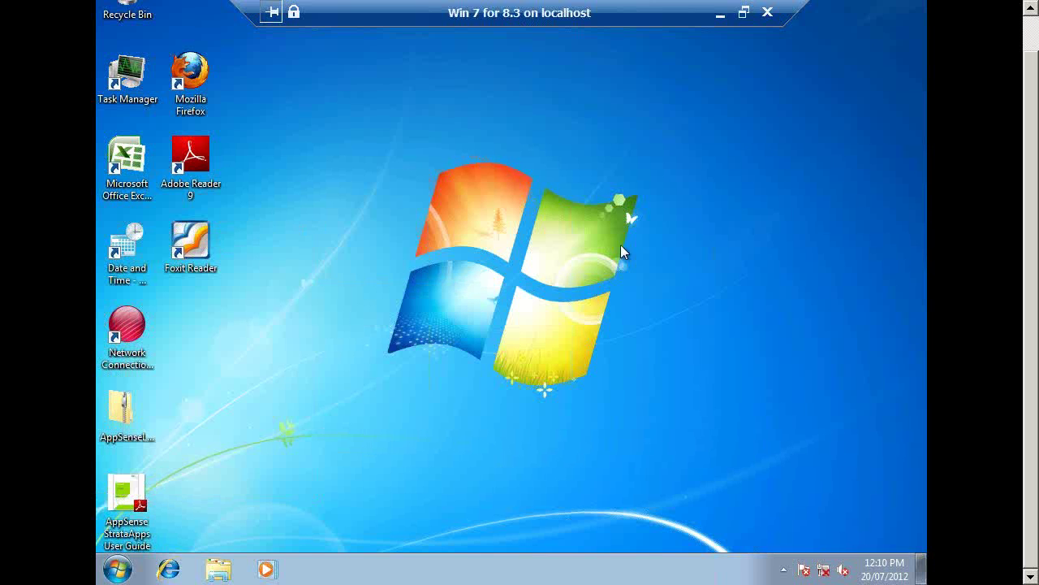
click(124, 405)
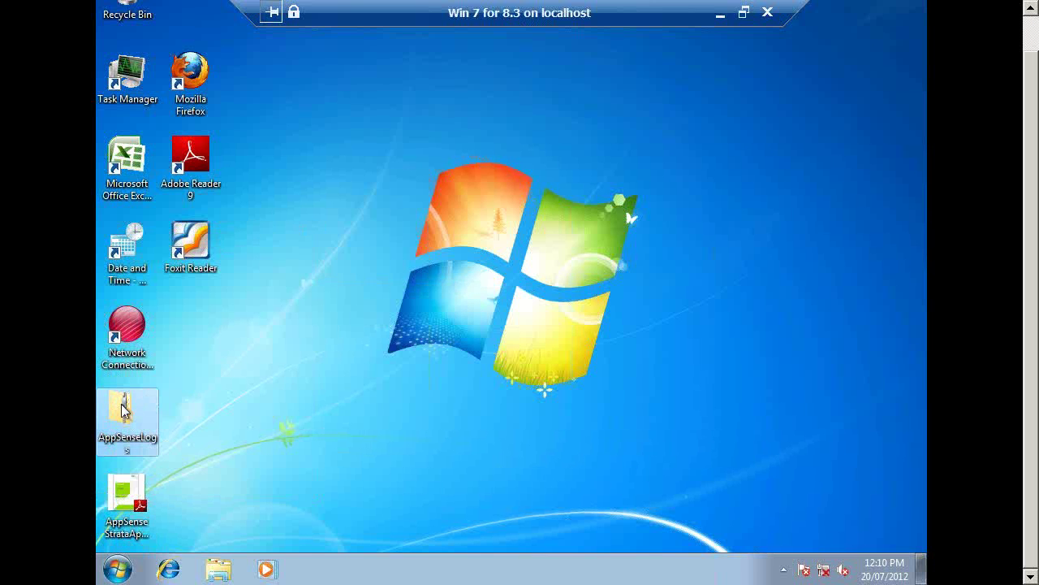
double_click(124, 406)
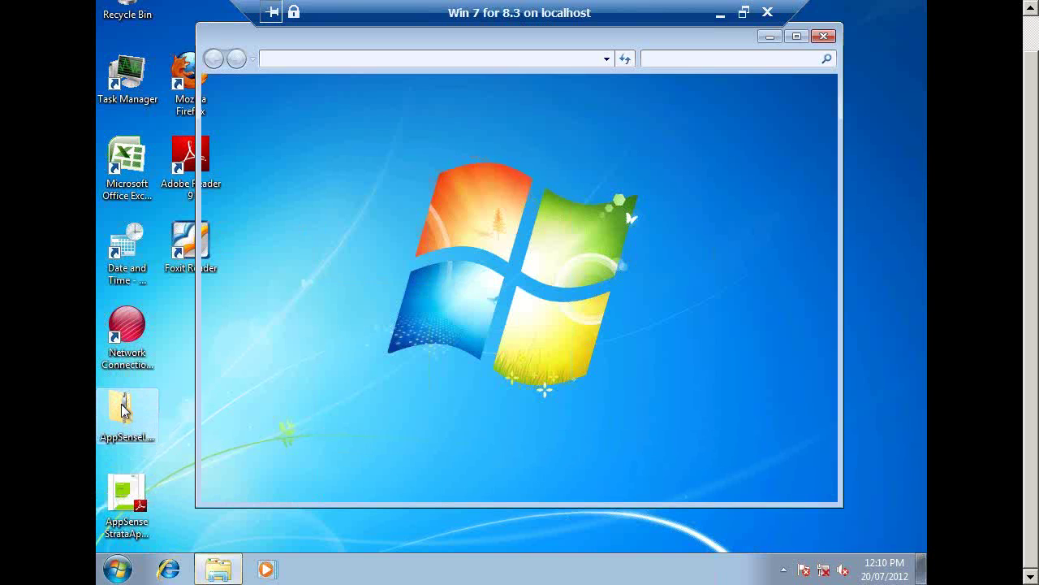
double_click(369, 136)
double_click(370, 136)
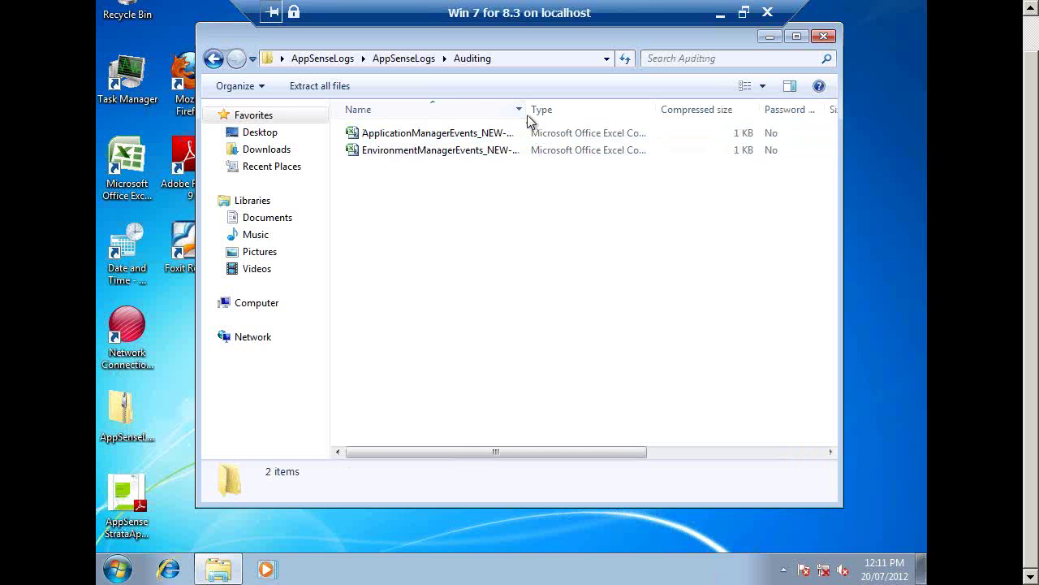
drag(526, 109, 619, 108)
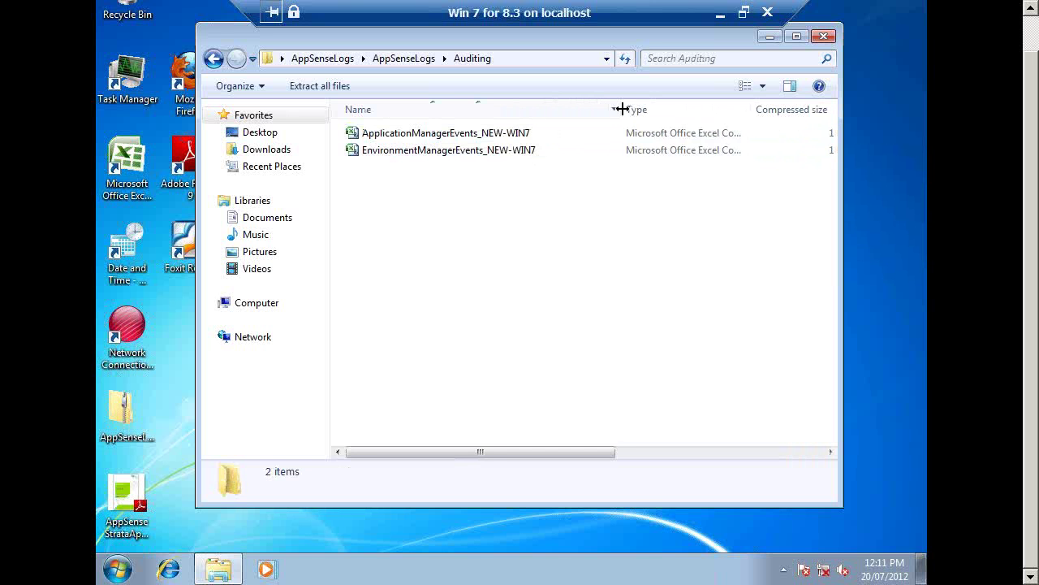
click(824, 35)
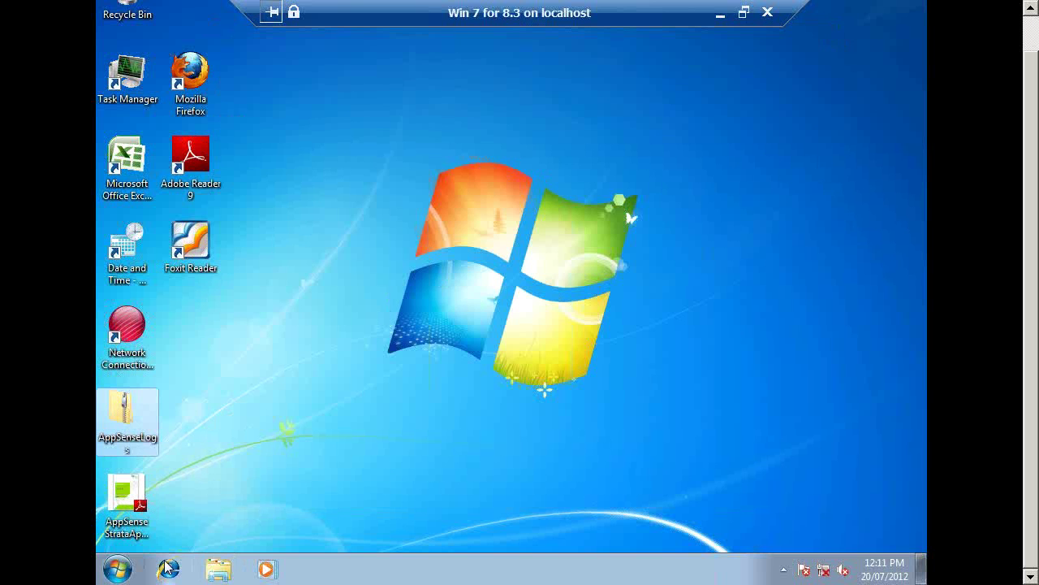
Go to Computer > Local Disk (C:) > Strata Apps, launch wrar391, and close Explorer
click(217, 568)
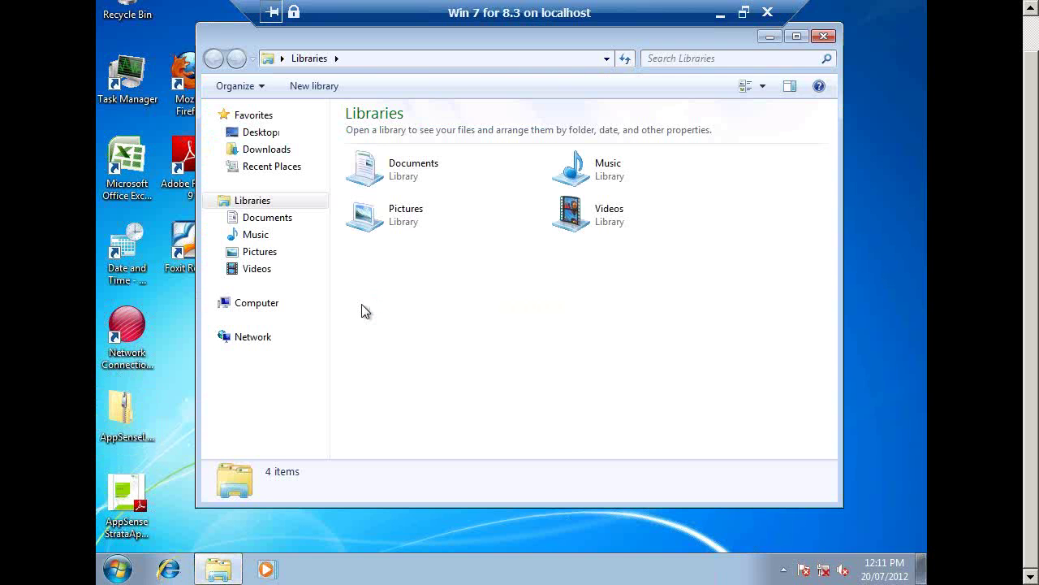
click(286, 303)
double_click(442, 151)
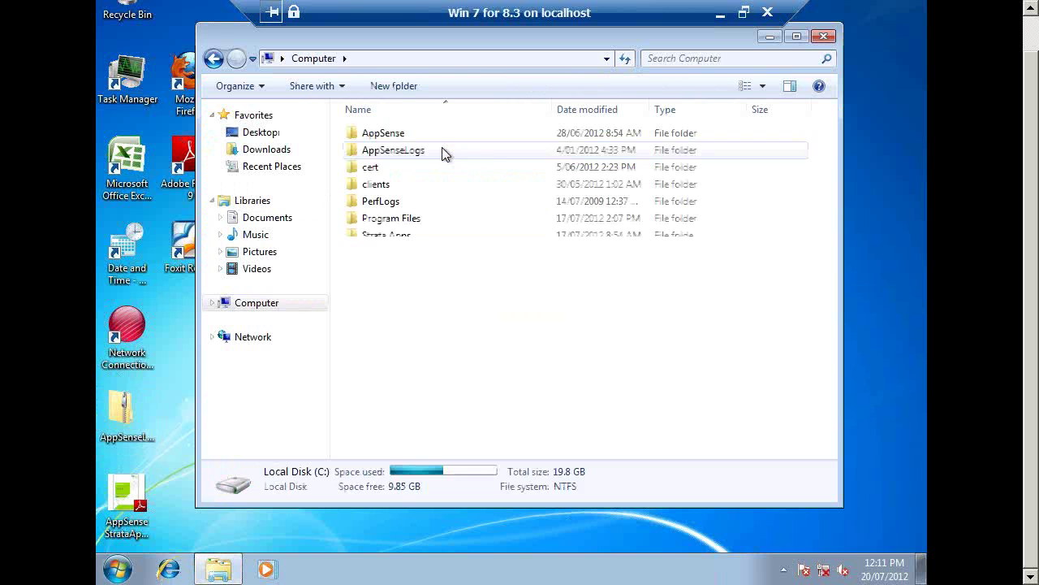
click(405, 241)
double_click(405, 245)
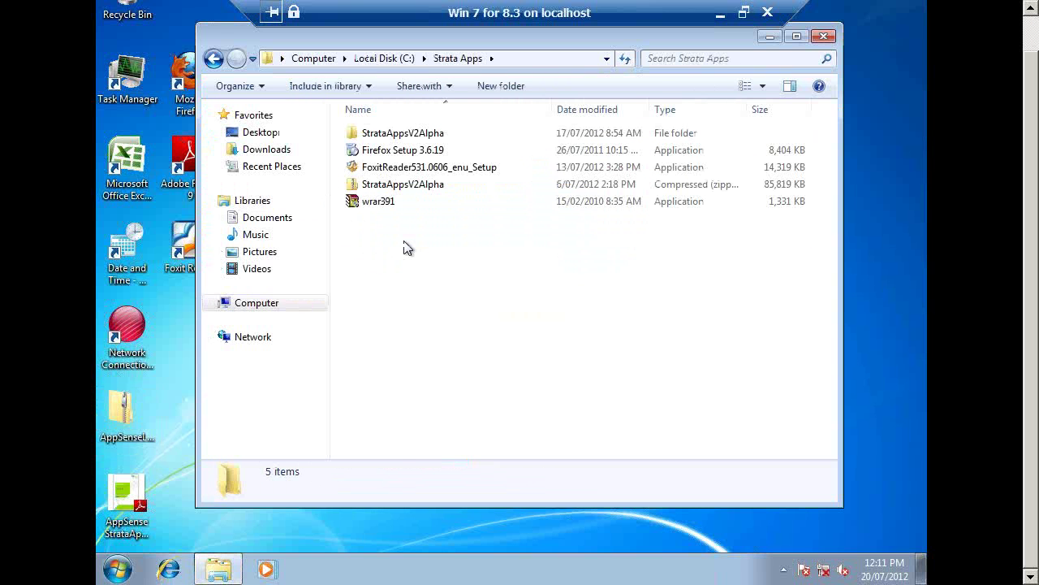
click(387, 203)
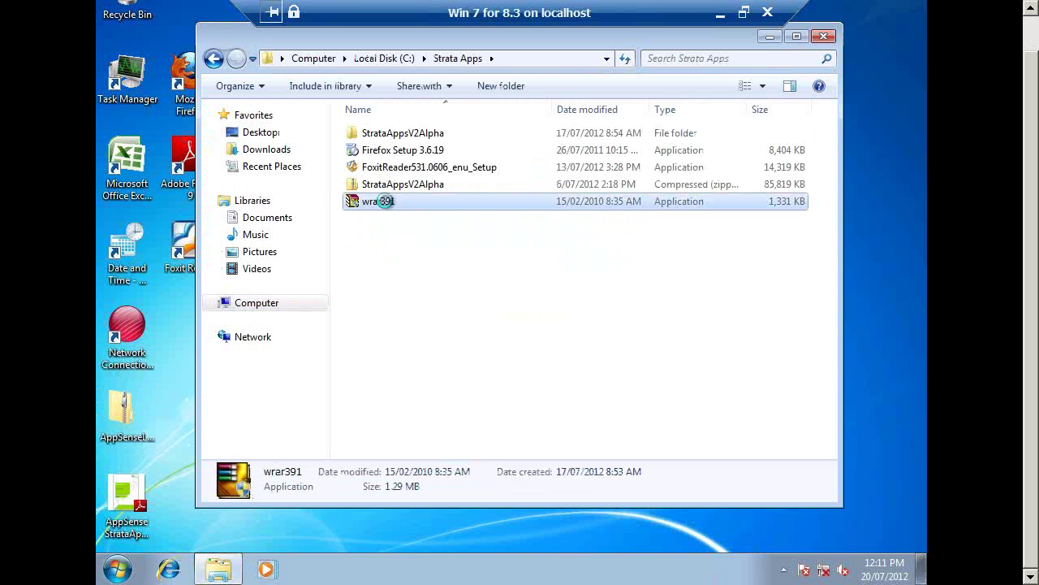
click(824, 36)
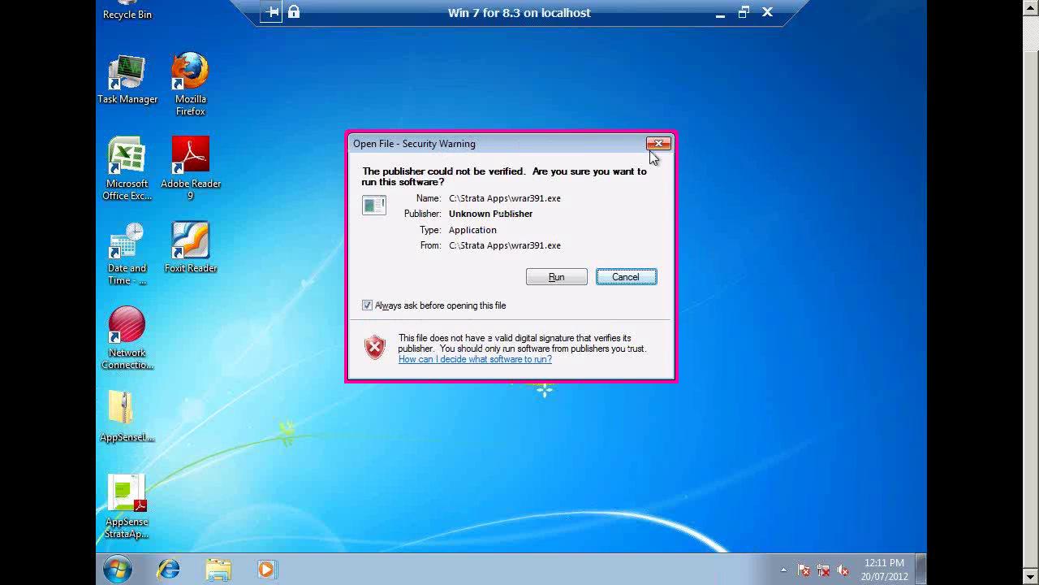
Allow wrar391 to run and install WinRAR to C:\Program Files\WinRAR with default associations
click(556, 277)
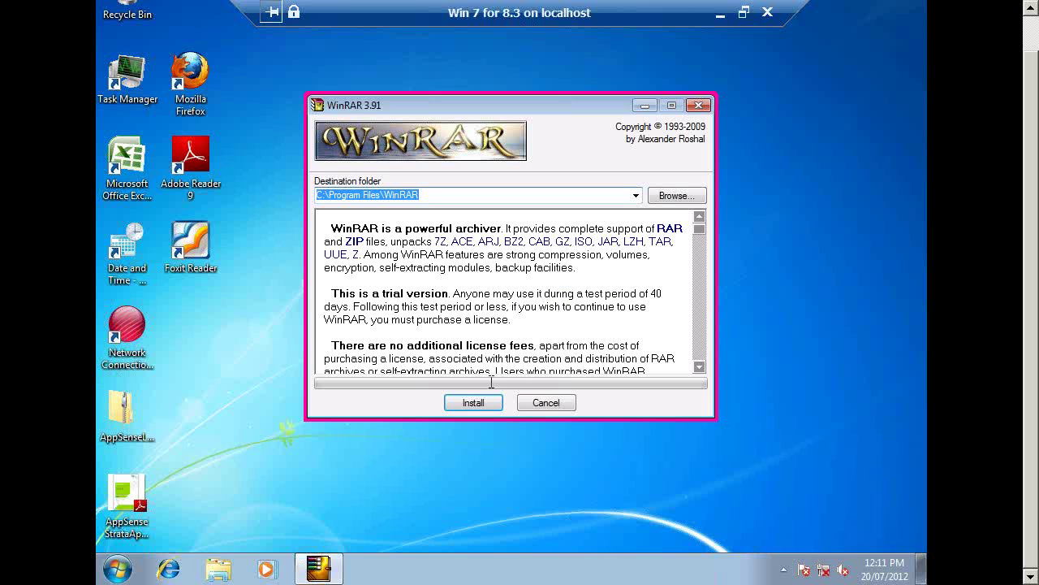
click(480, 406)
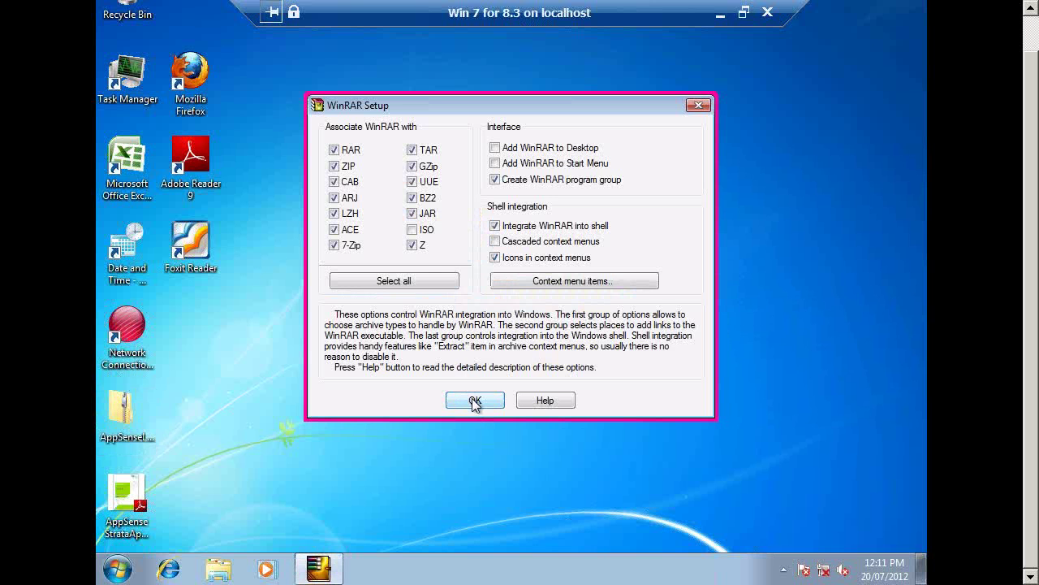
click(475, 402)
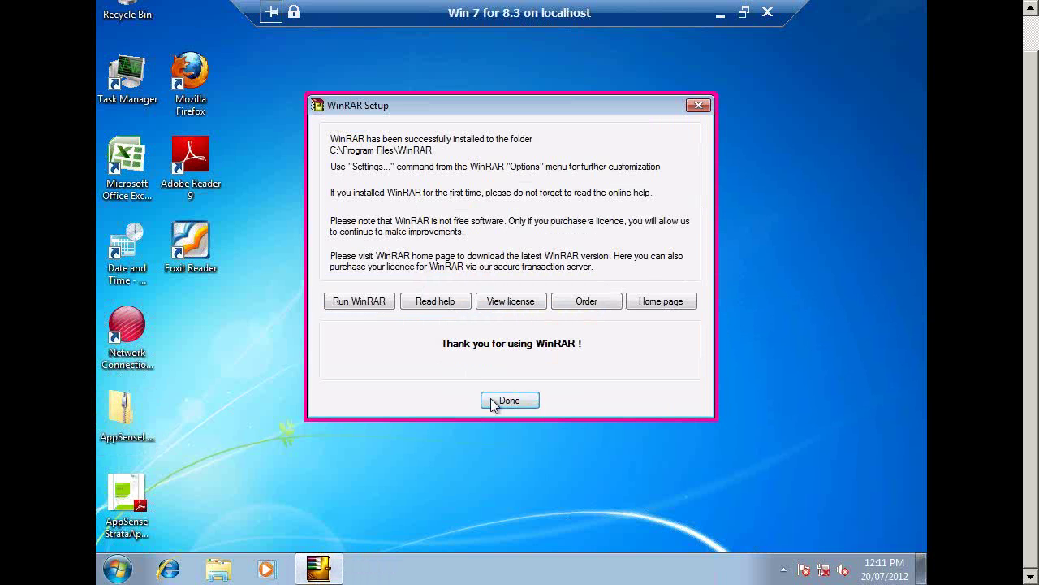
click(494, 404)
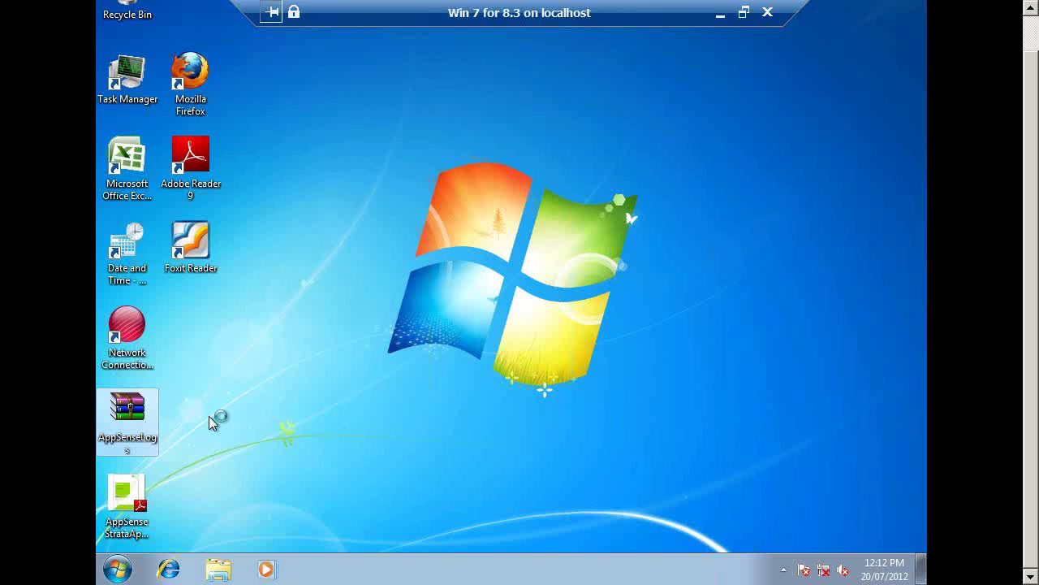
double_click(135, 411)
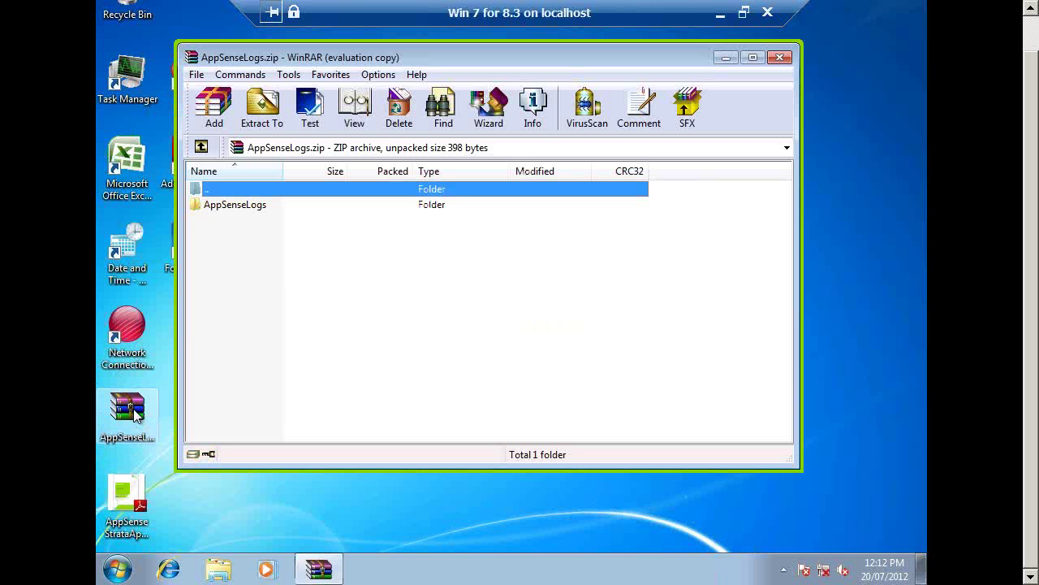
click(239, 206)
double_click(238, 207)
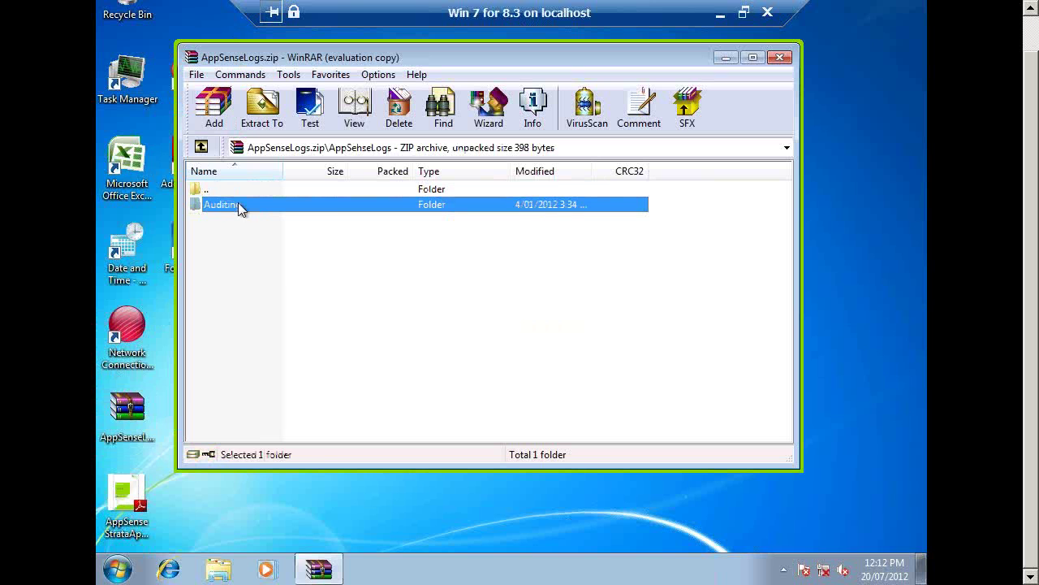
double_click(195, 208)
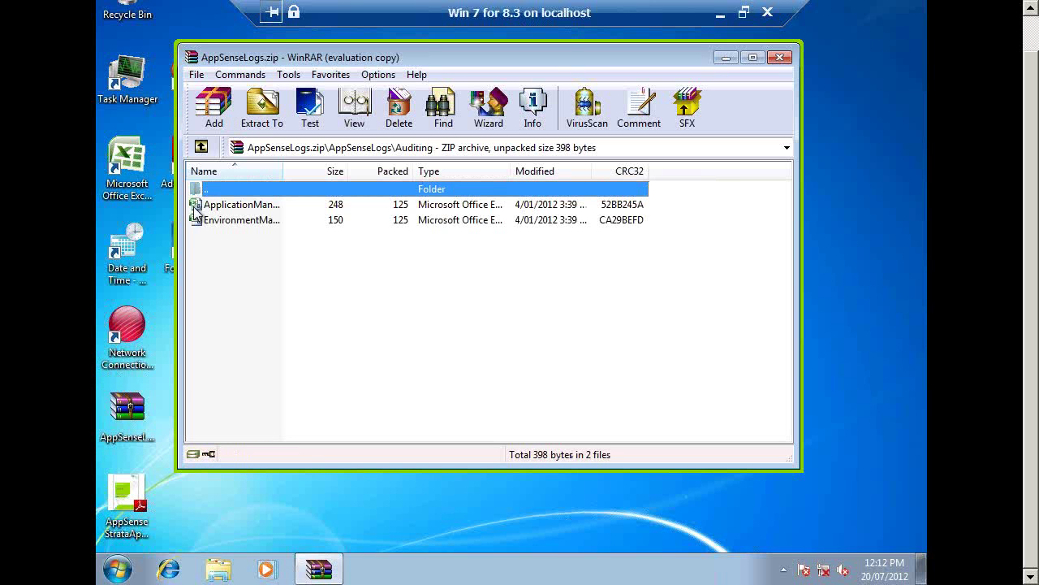
drag(285, 171, 472, 171)
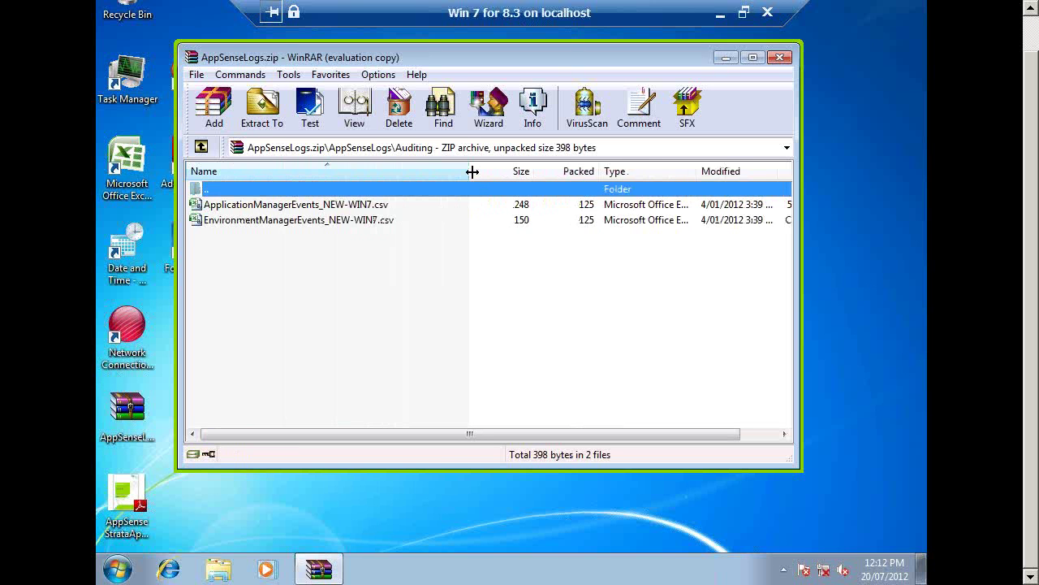
click(780, 58)
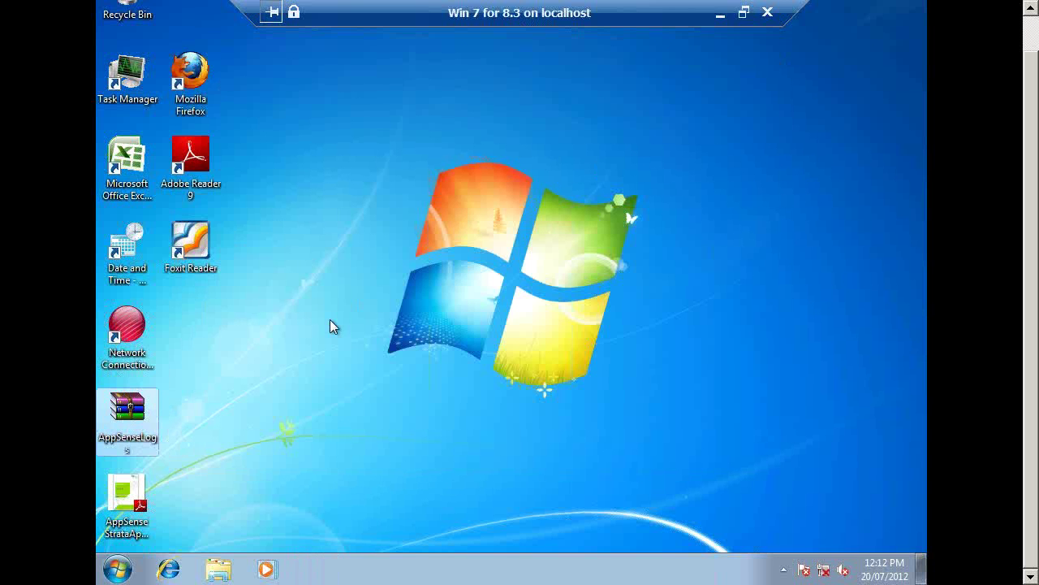
Launch AppSense StrataApps from the Start menu and start exporting its application data
click(118, 568)
click(216, 403)
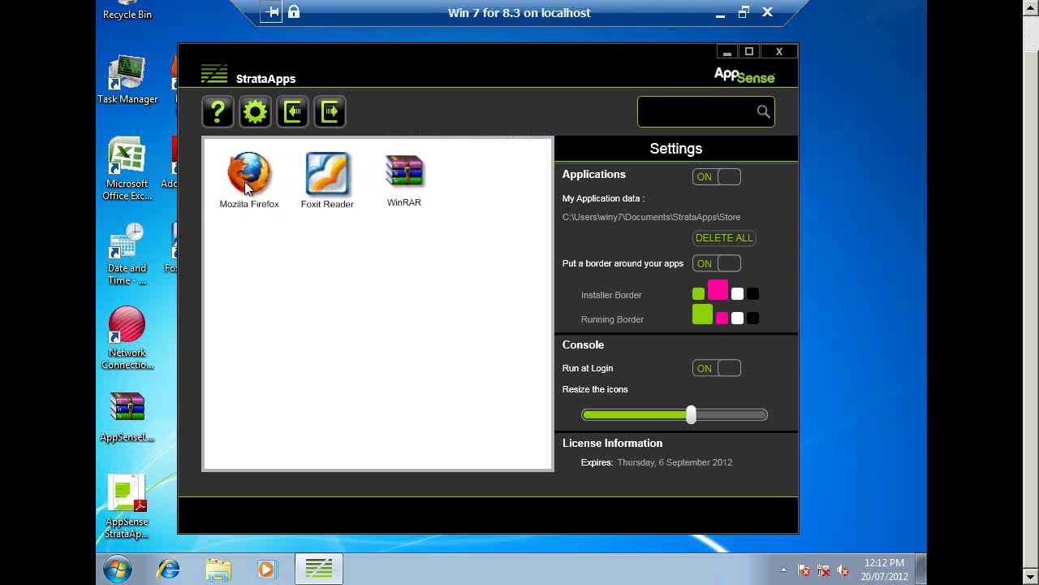
click(337, 115)
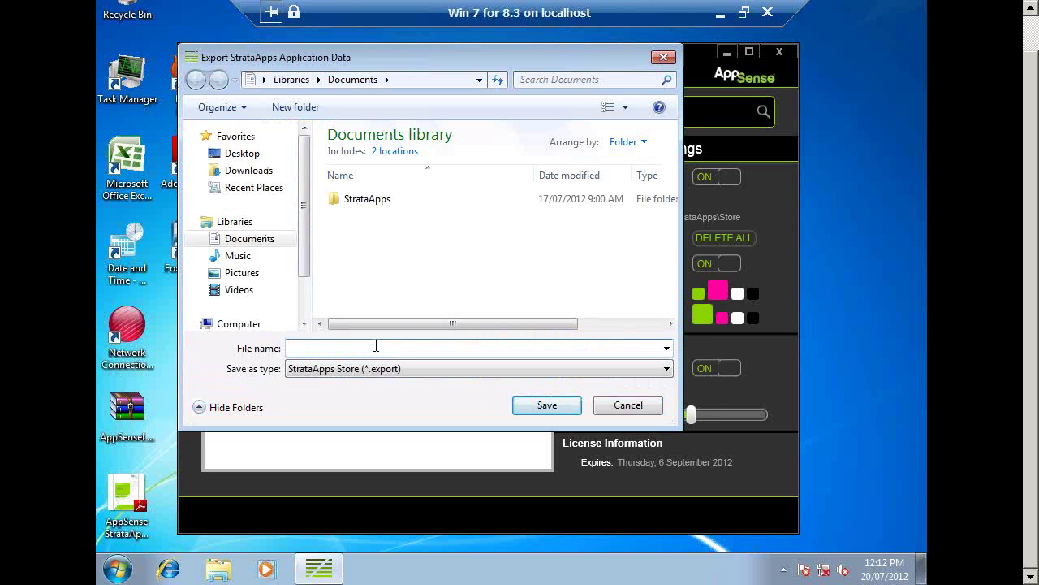
Save the export as 'my apps' in Documents and acknowledge the success message
text(my apps)
click(542, 406)
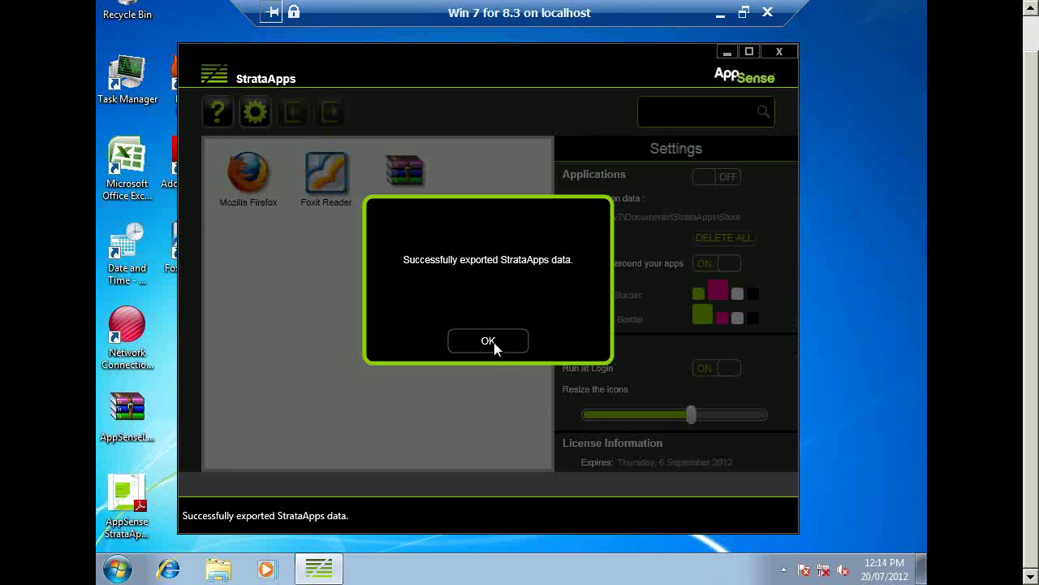
click(490, 342)
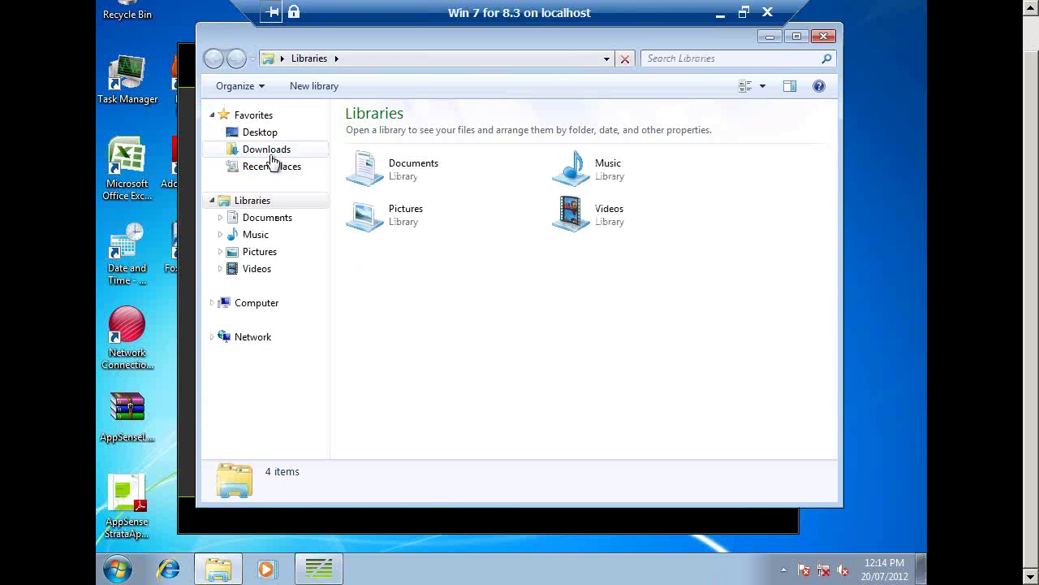
Verify my apps.export (24,943 KB) is listed in Documents, then close Explorer
click(250, 219)
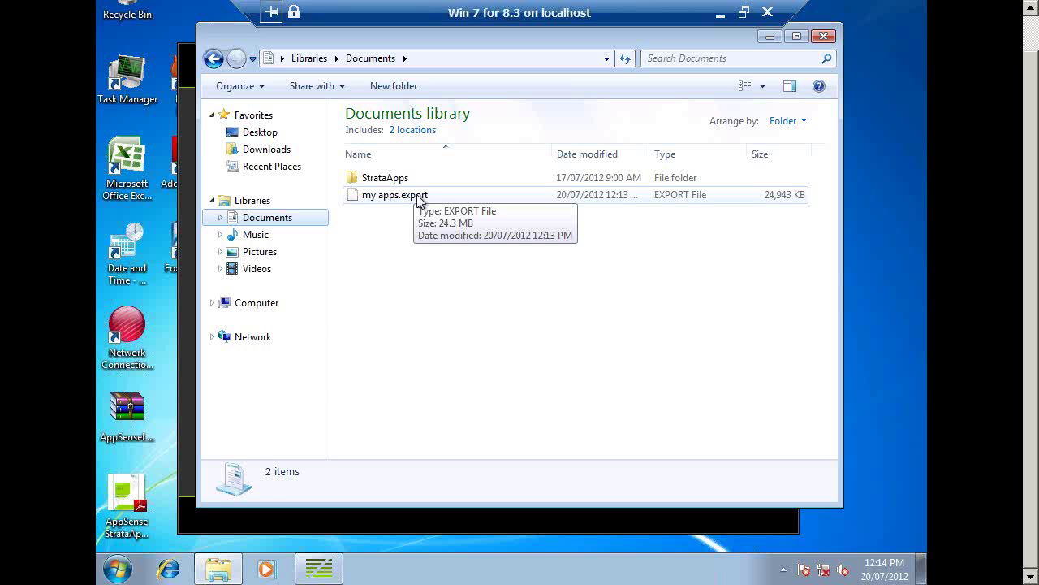
click(826, 36)
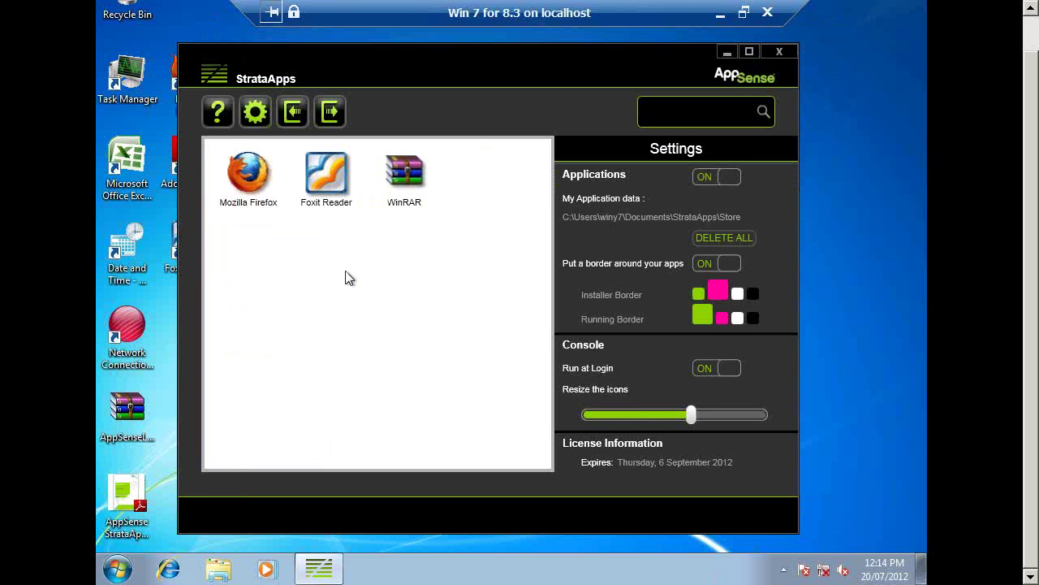
Move the StrataApps window aside and switch the Applications toggle to OFF
drag(429, 67, 510, 72)
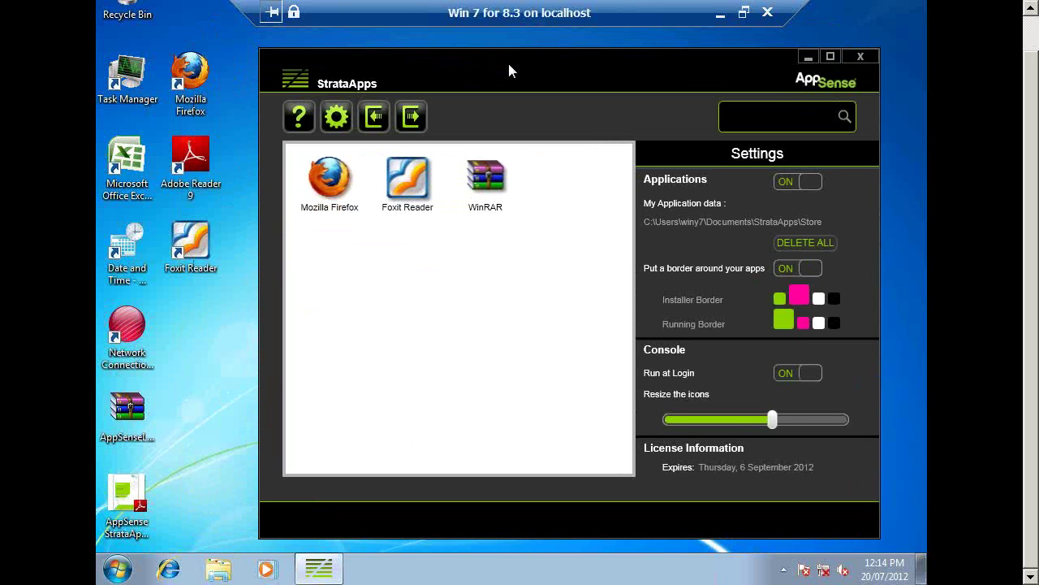
click(787, 180)
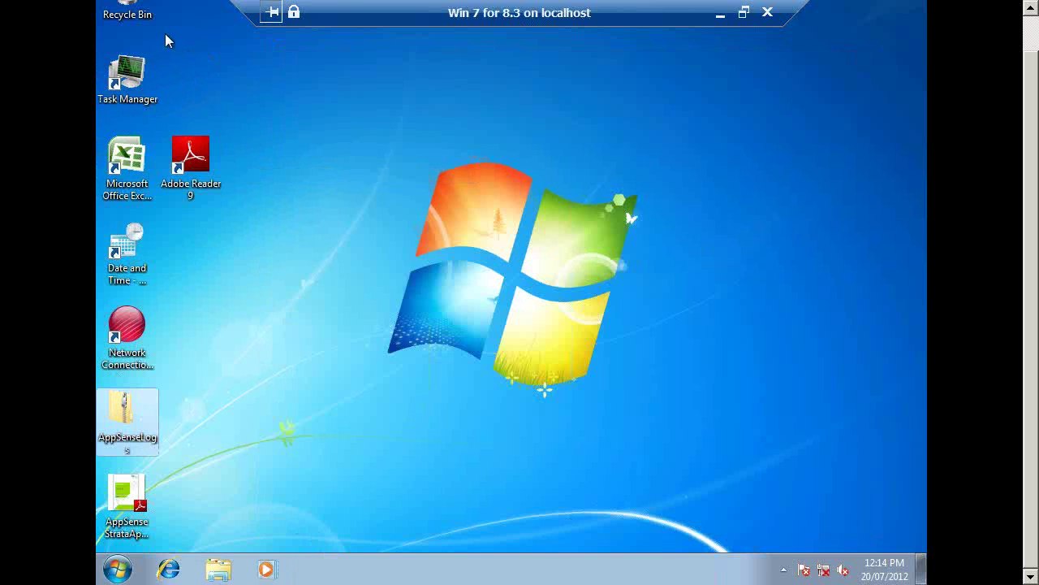
Open the AppSenseLogs zip down to its Auditing folder, then close the archive window
double_click(127, 415)
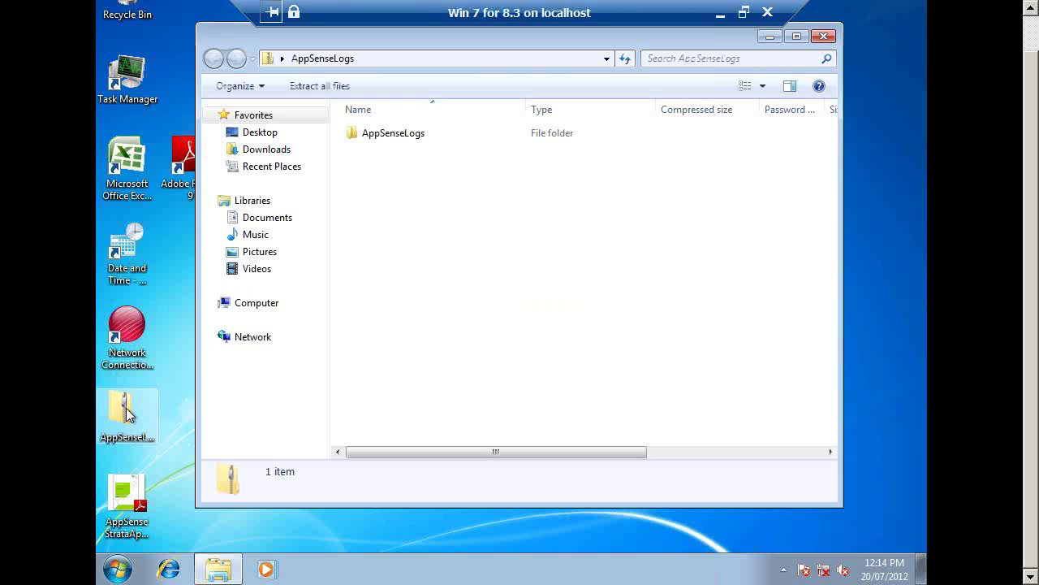
double_click(390, 136)
double_click(390, 136)
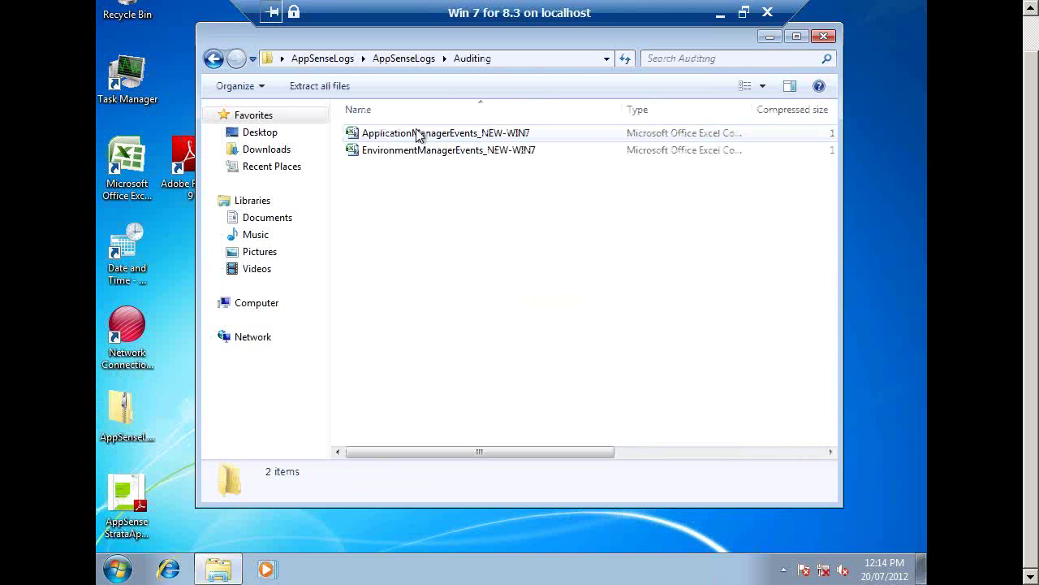
click(831, 35)
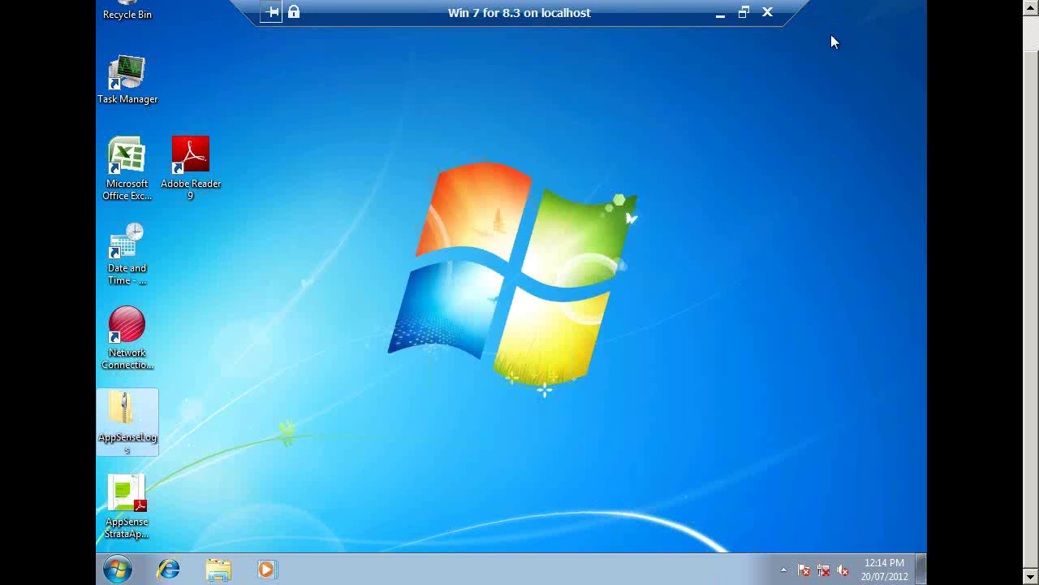
Check the StrataApps user guide's Open with list offers only Adobe Reader 9.5, then open Libraries
right_click(134, 491)
click(233, 284)
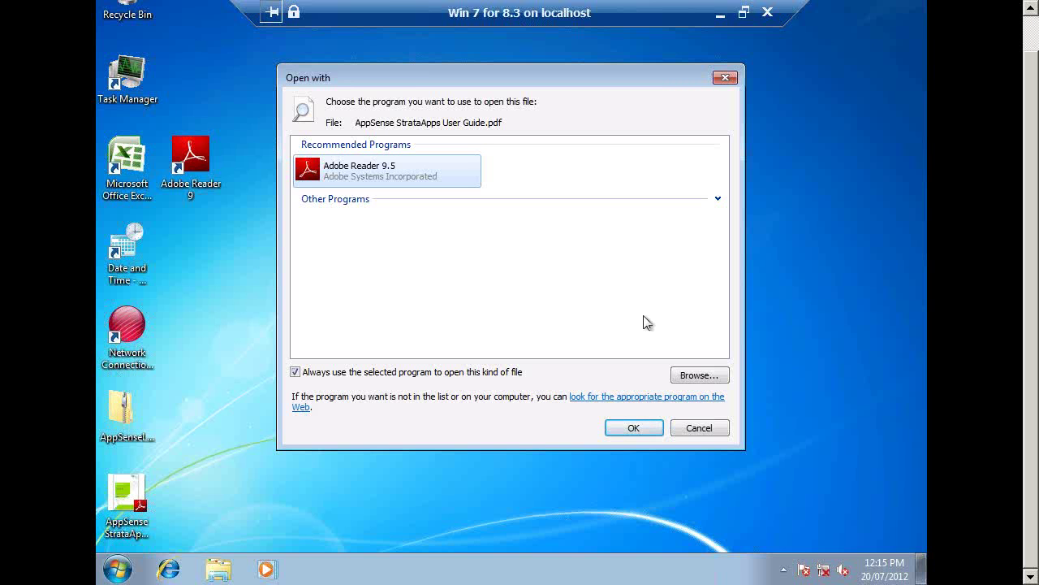
click(686, 428)
click(222, 571)
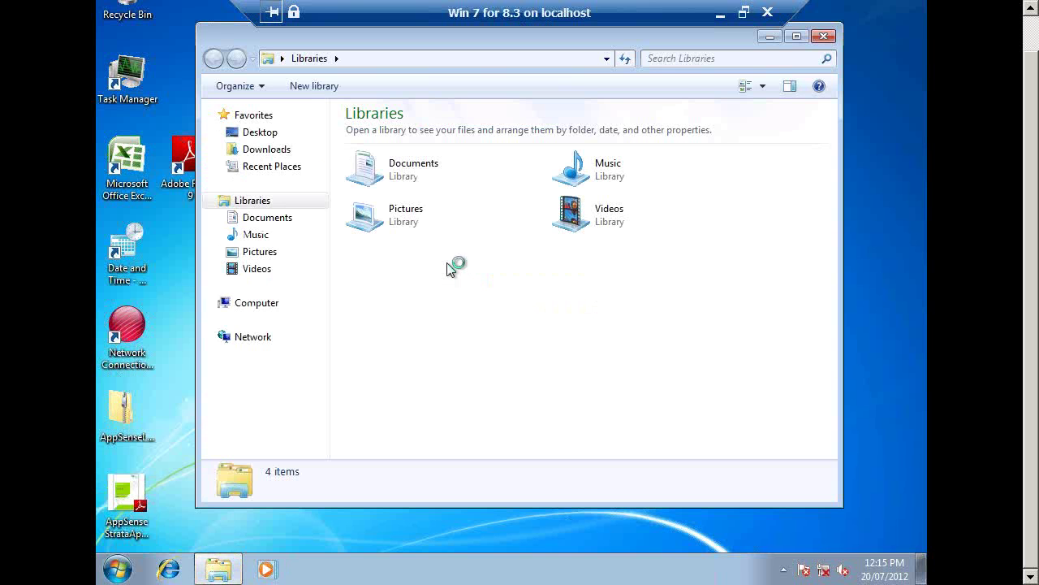
Confirm C:\Program Files has no Foxit Software or WinRAR folders, then close Explorer
click(265, 307)
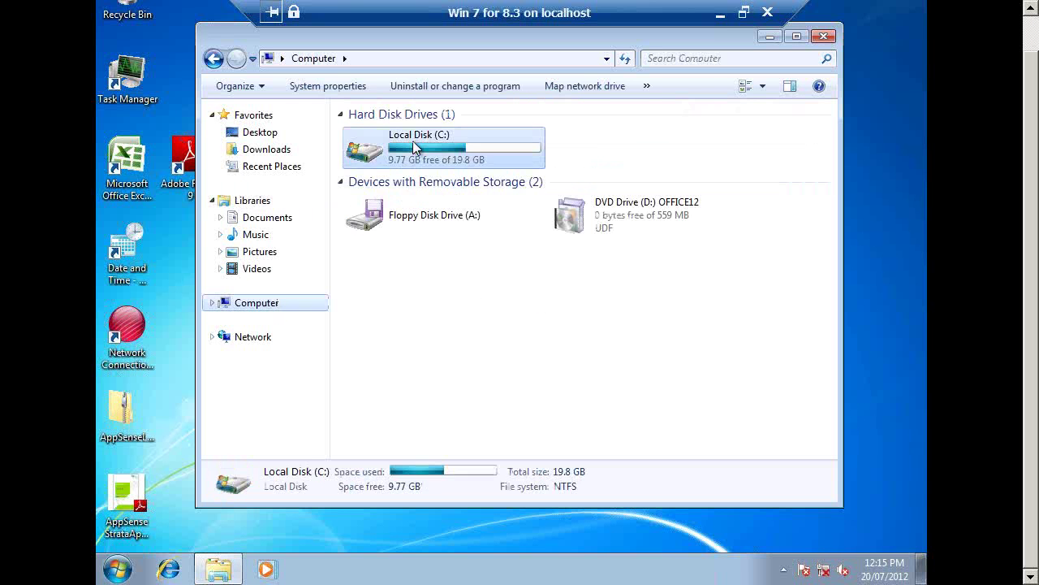
double_click(412, 141)
double_click(401, 217)
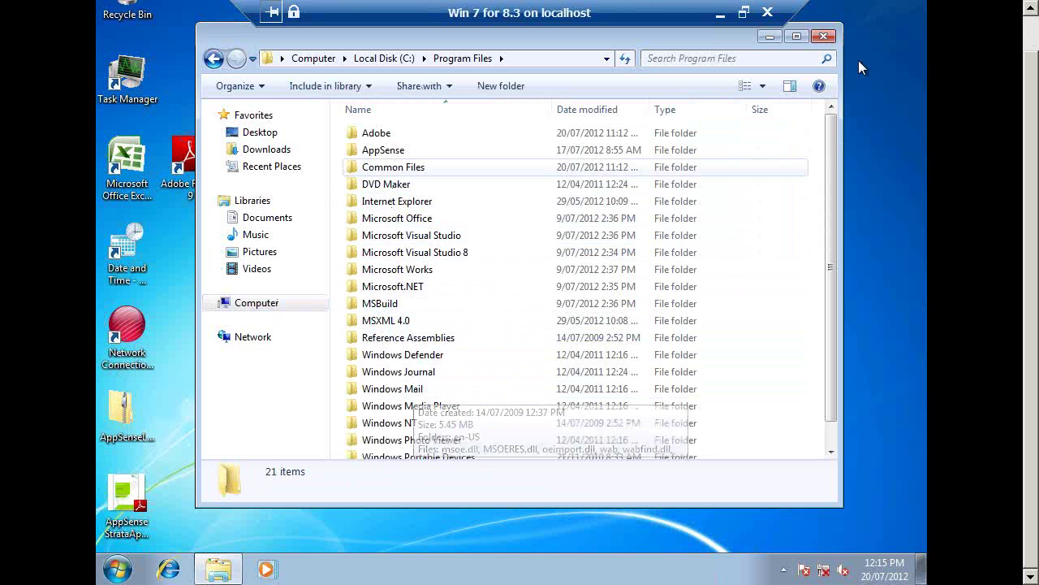
click(823, 37)
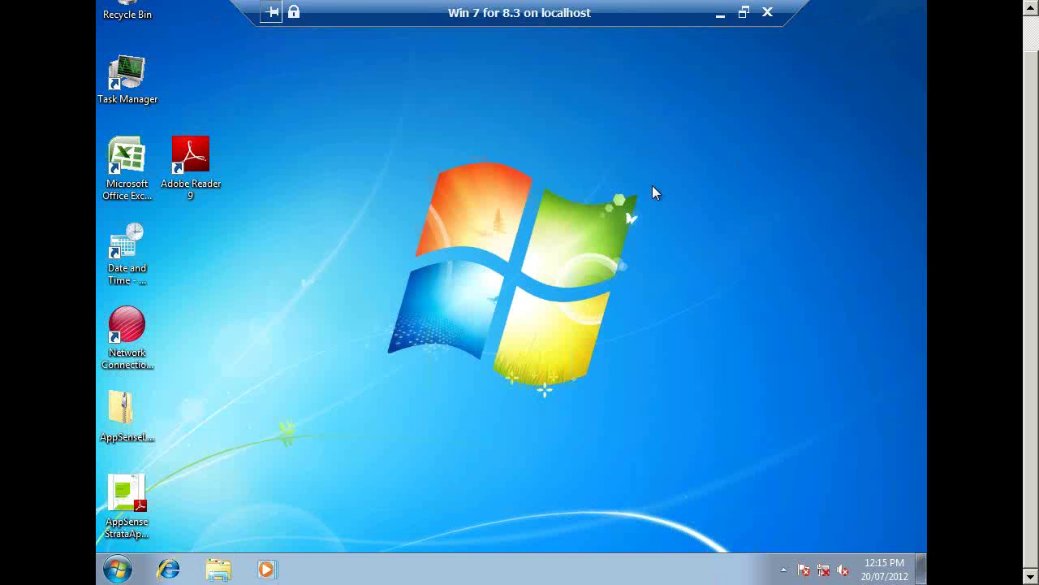